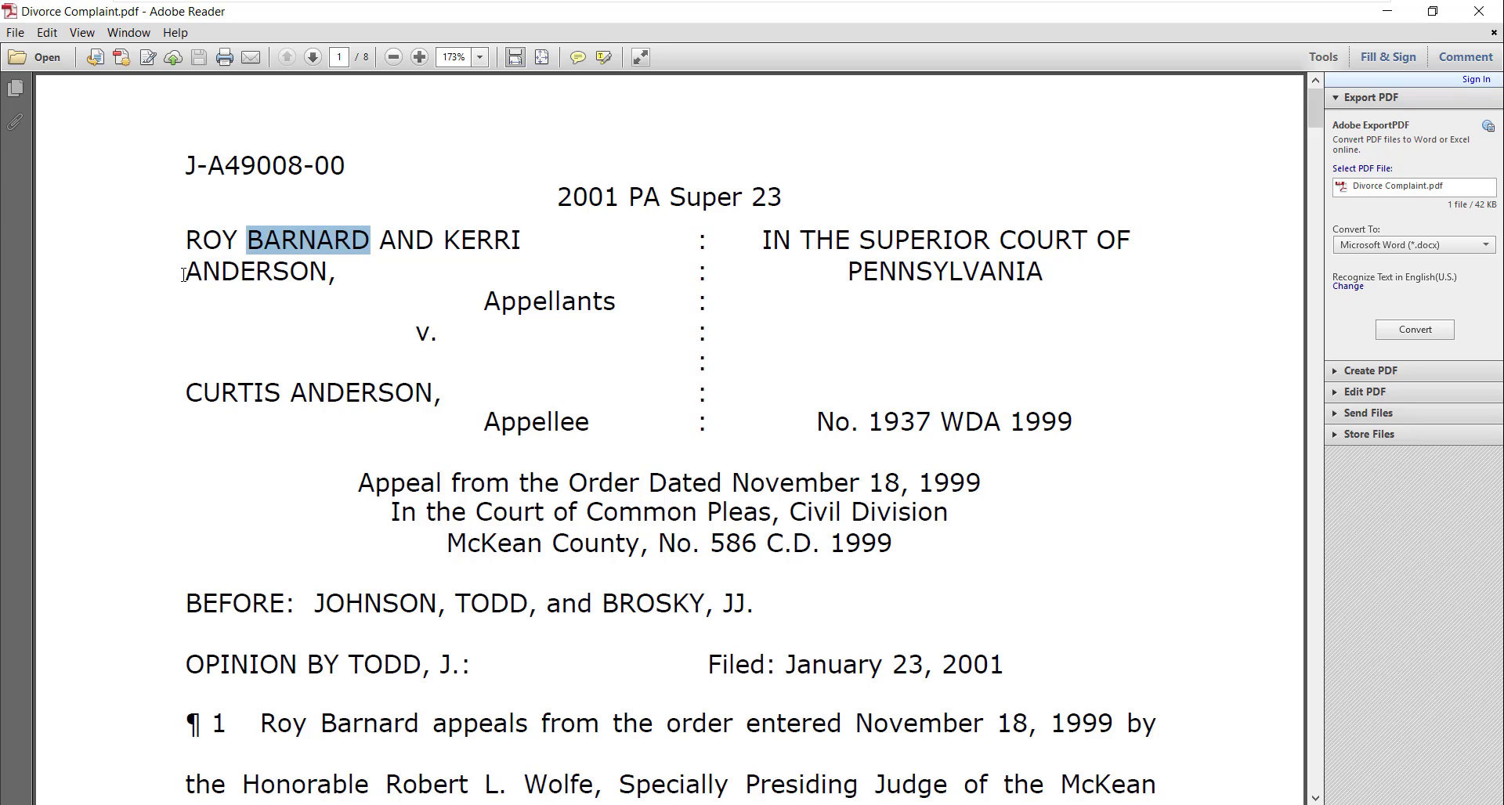
# - Highlight the appellants' two surnames in the case heading of Divorce Complaint.pdf and close the document
pyautogui.moveTo(182, 271); pyautogui.dragTo(327, 272)
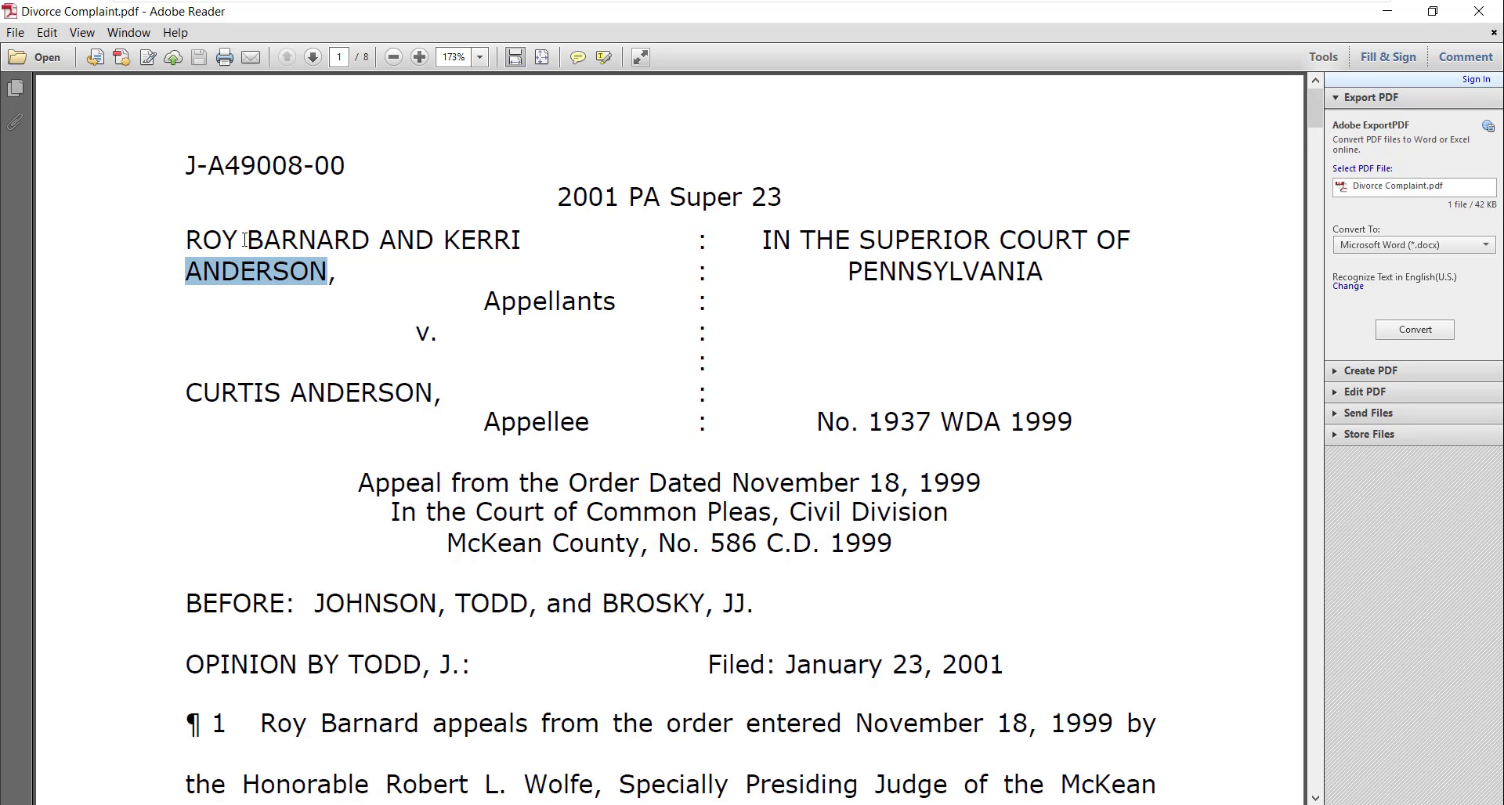
pyautogui.moveTo(246, 240); pyautogui.dragTo(369, 240)
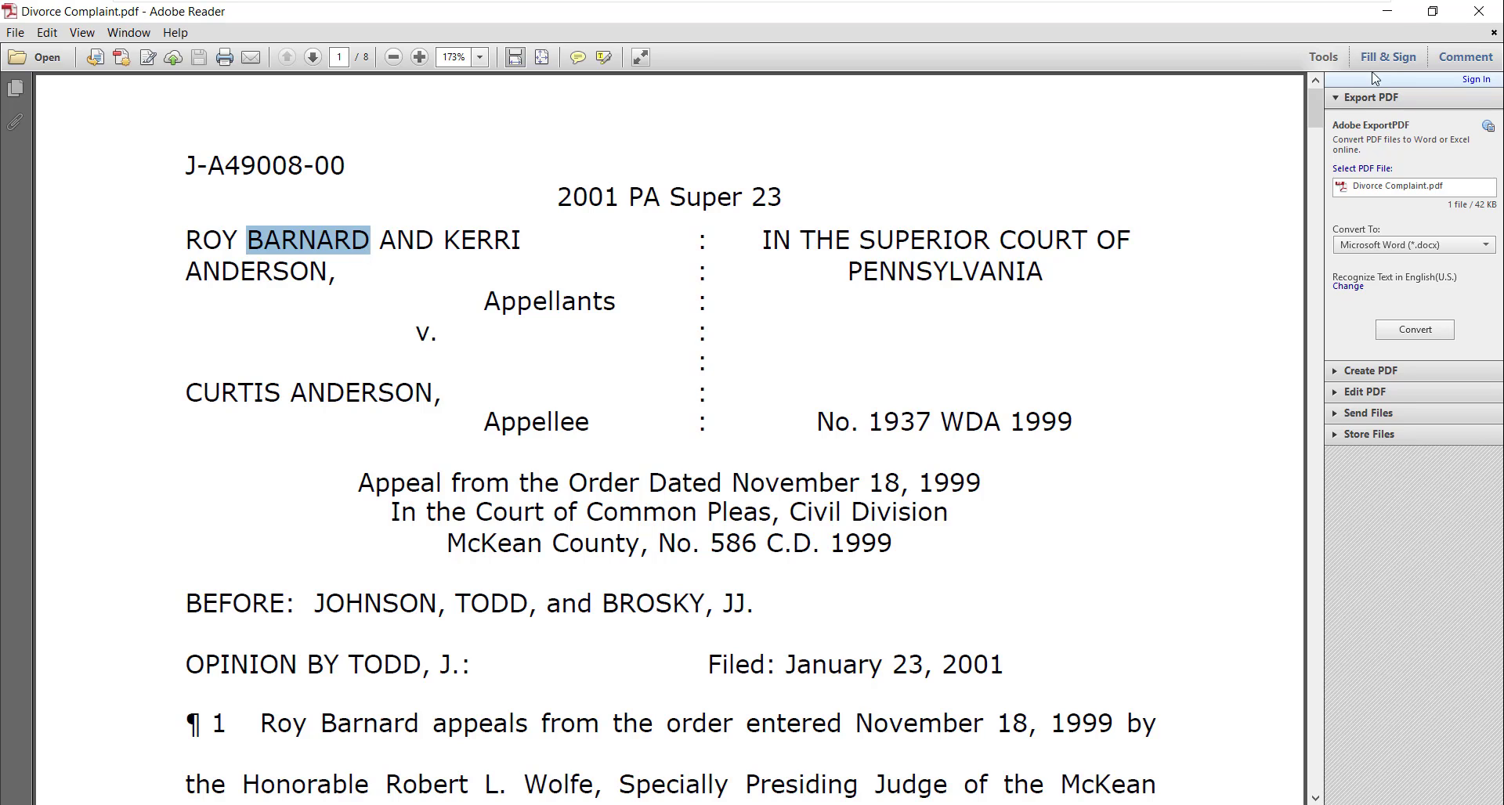
pyautogui.click(1477, 11)
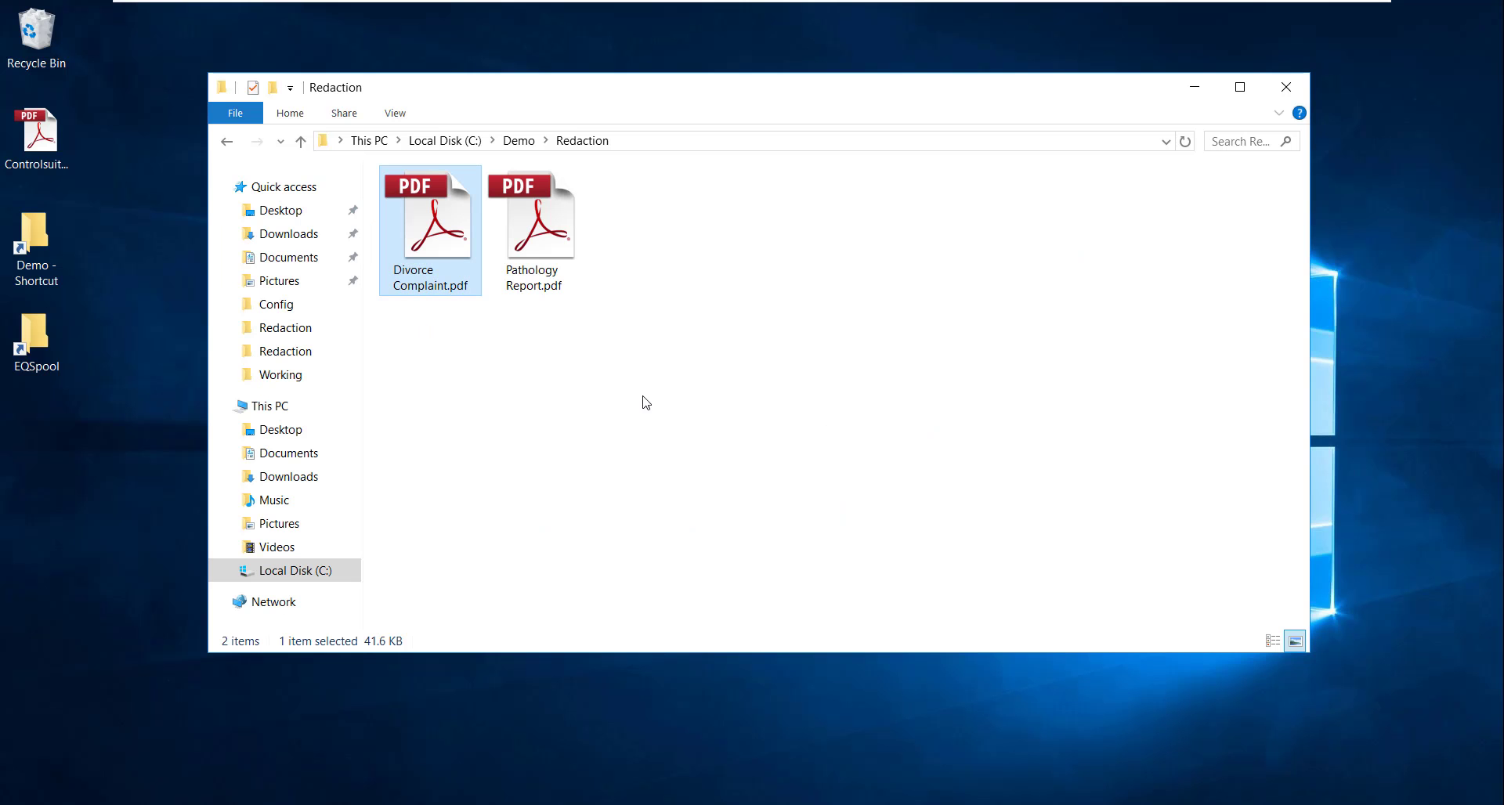
# - Send Divorce Complaint.pdf to Redact and Return with both appellants' surnames, separated by a semicolon, as the words to redact
pyautogui.rightClick(443, 242)
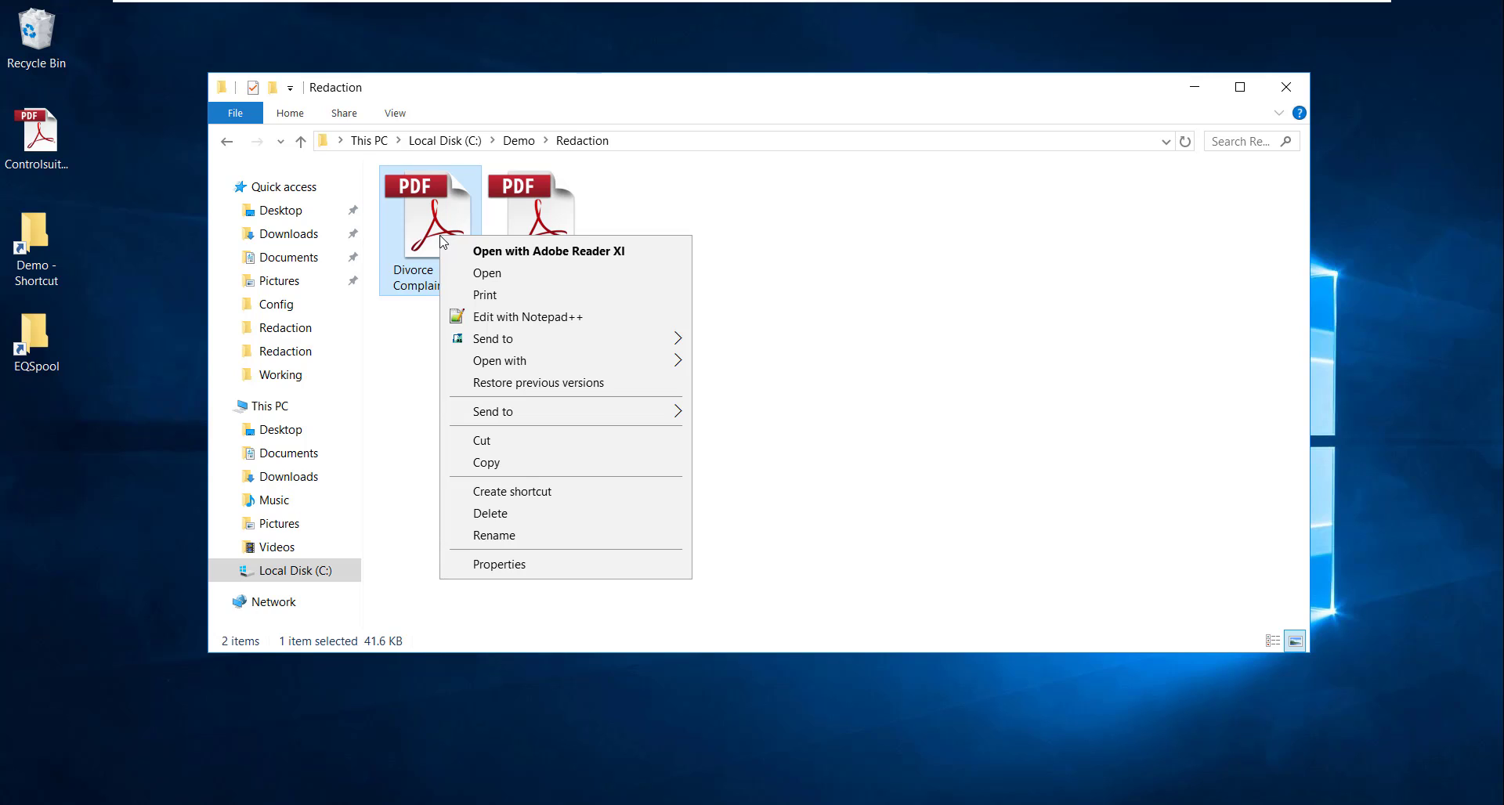
pyautogui.moveTo(473, 346)
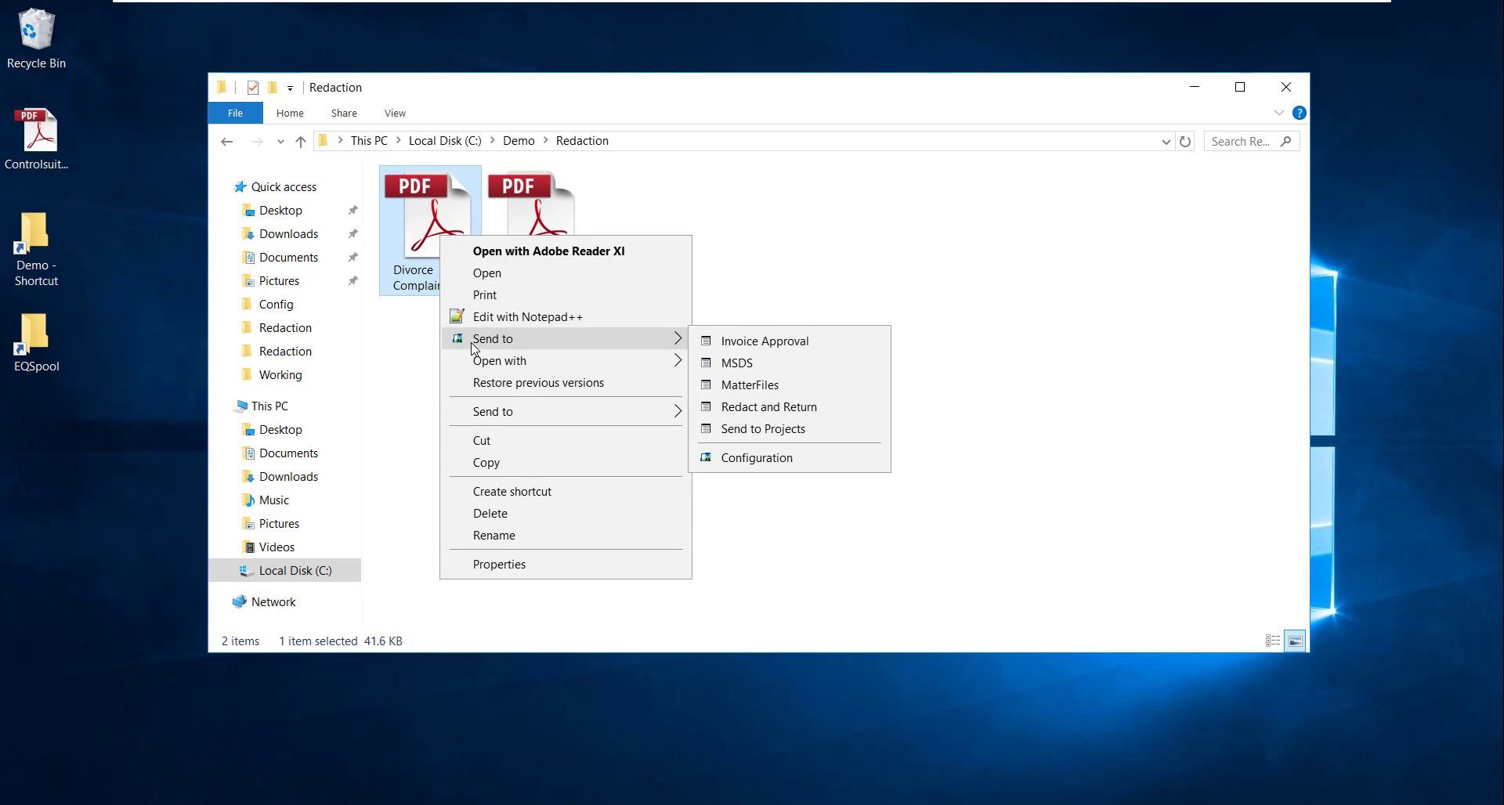
pyautogui.click(760, 413)
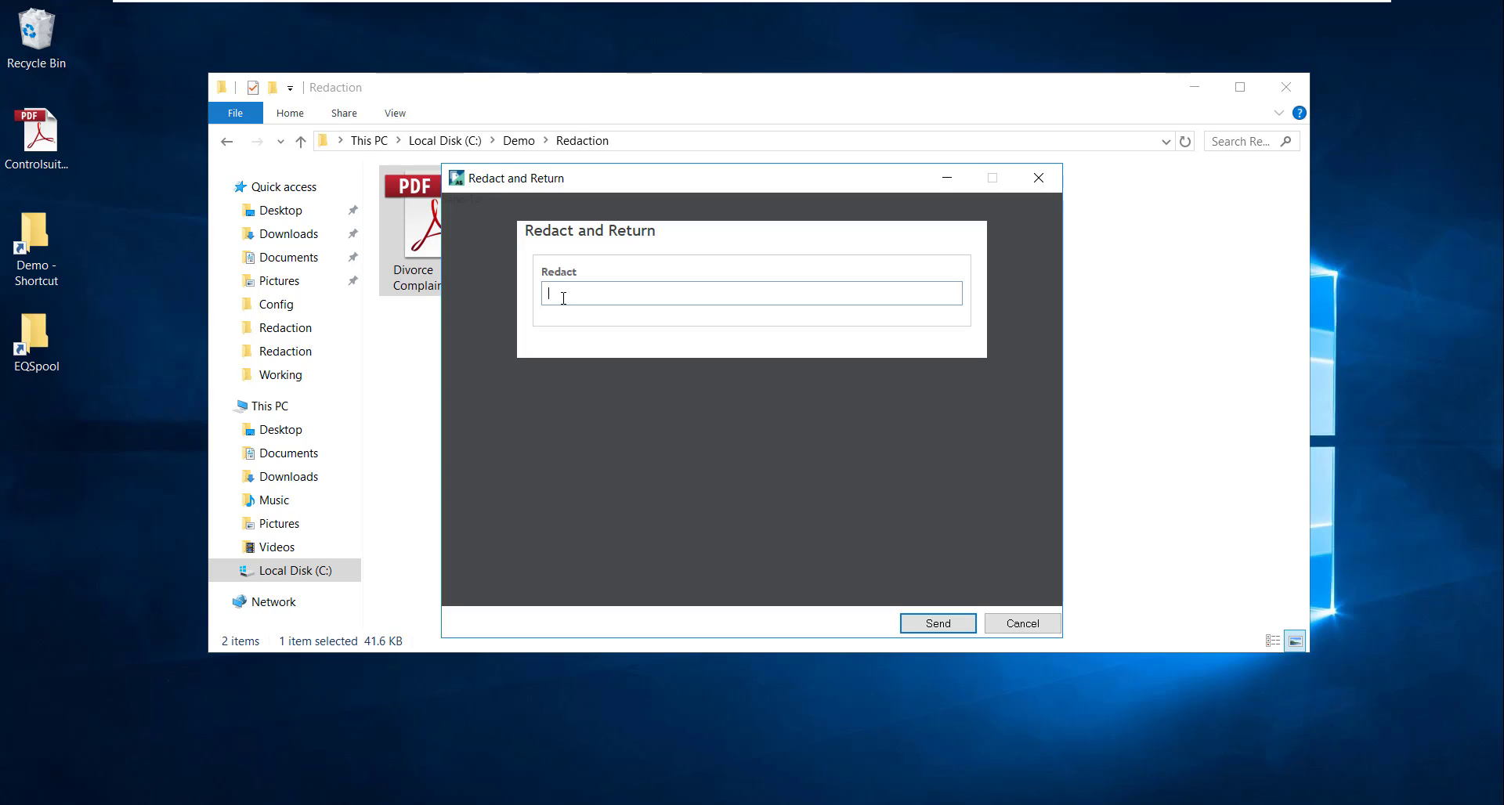
pyautogui.write('Barnard;Anderson')
pyautogui.click(949, 629)
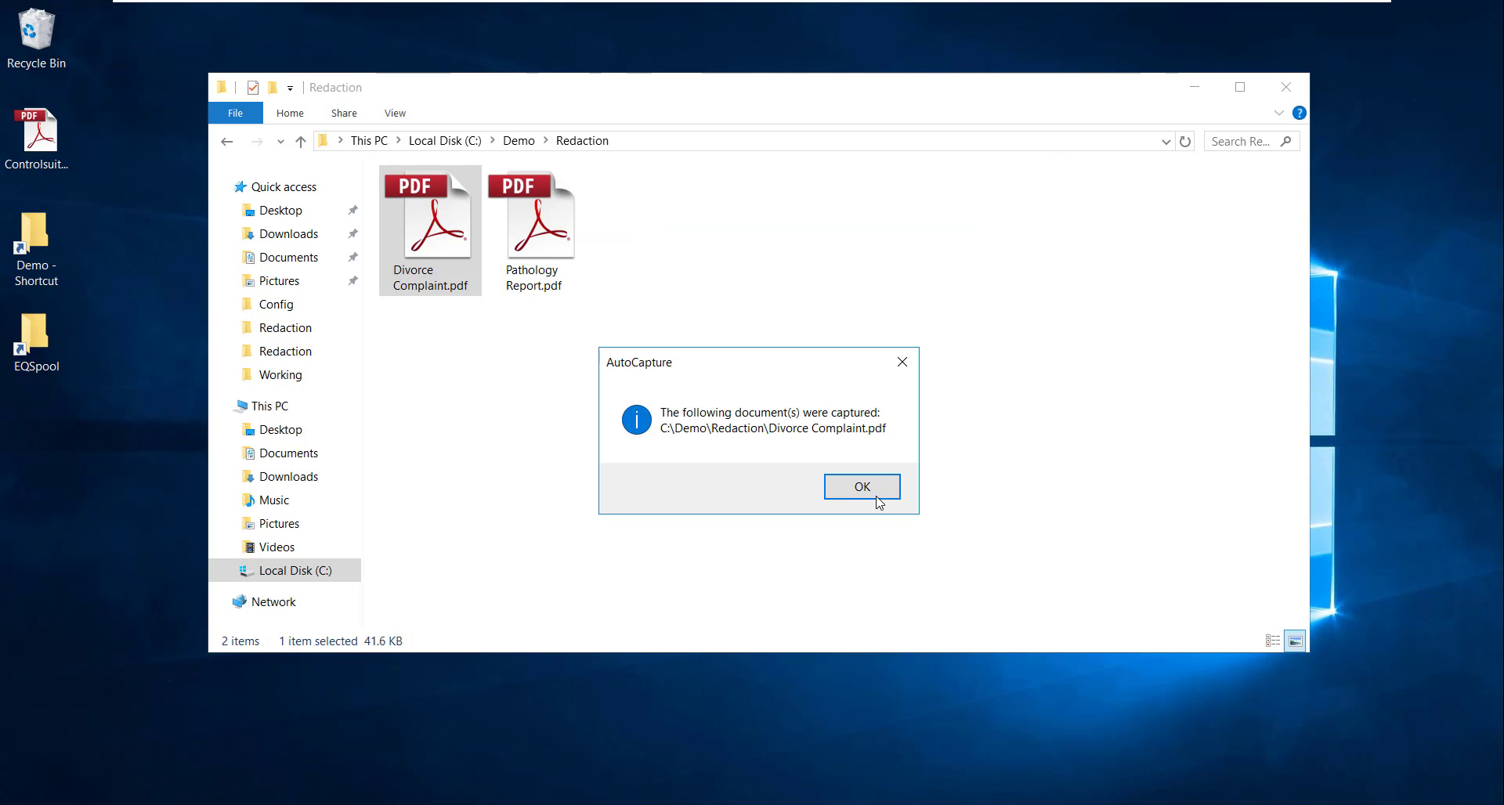
pyautogui.click(862, 487)
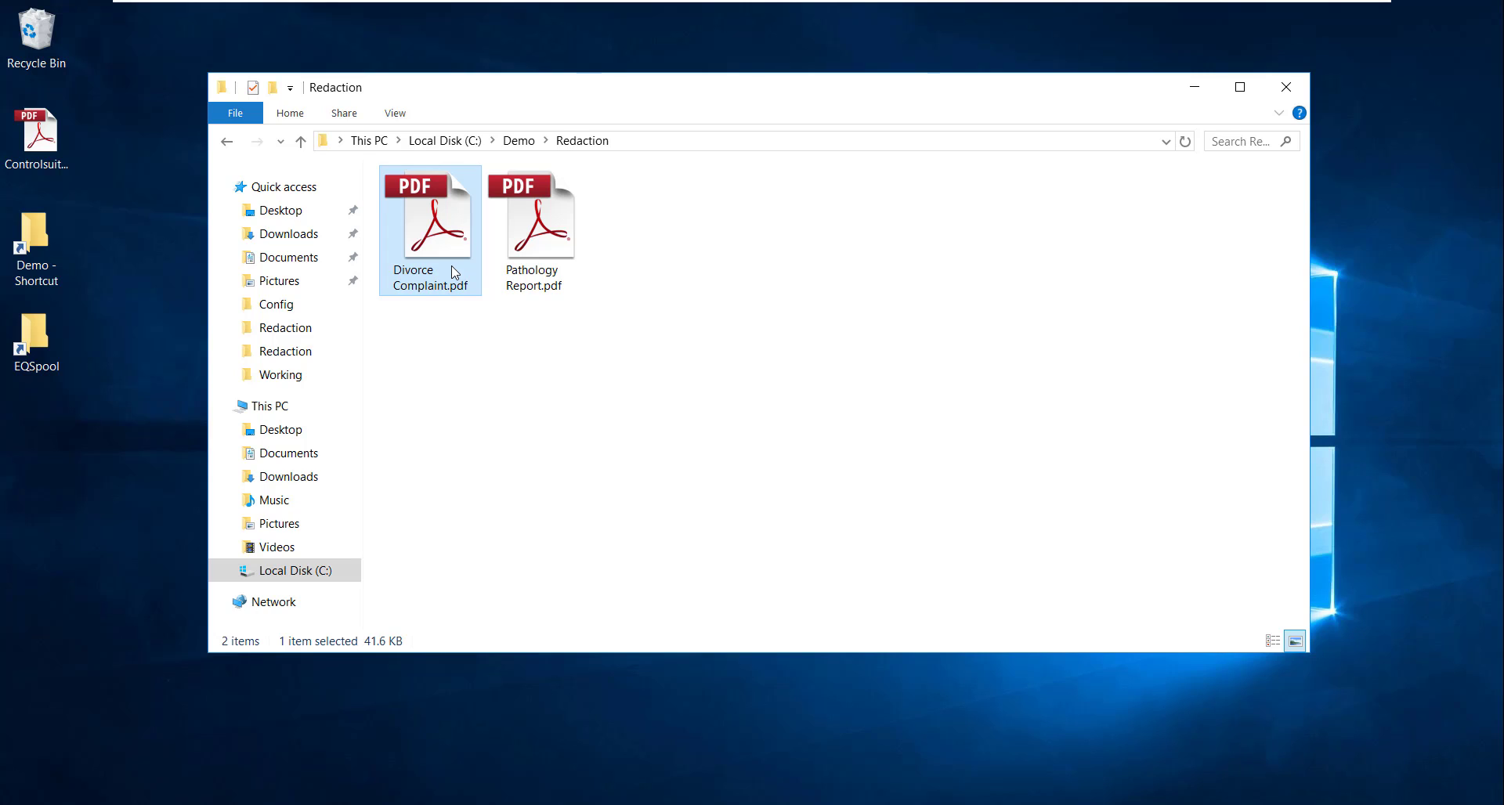
# - Switch to the browser and log in to the MailEnable webmail with the saved controlsuite username and password
pyautogui.click(115, 633)
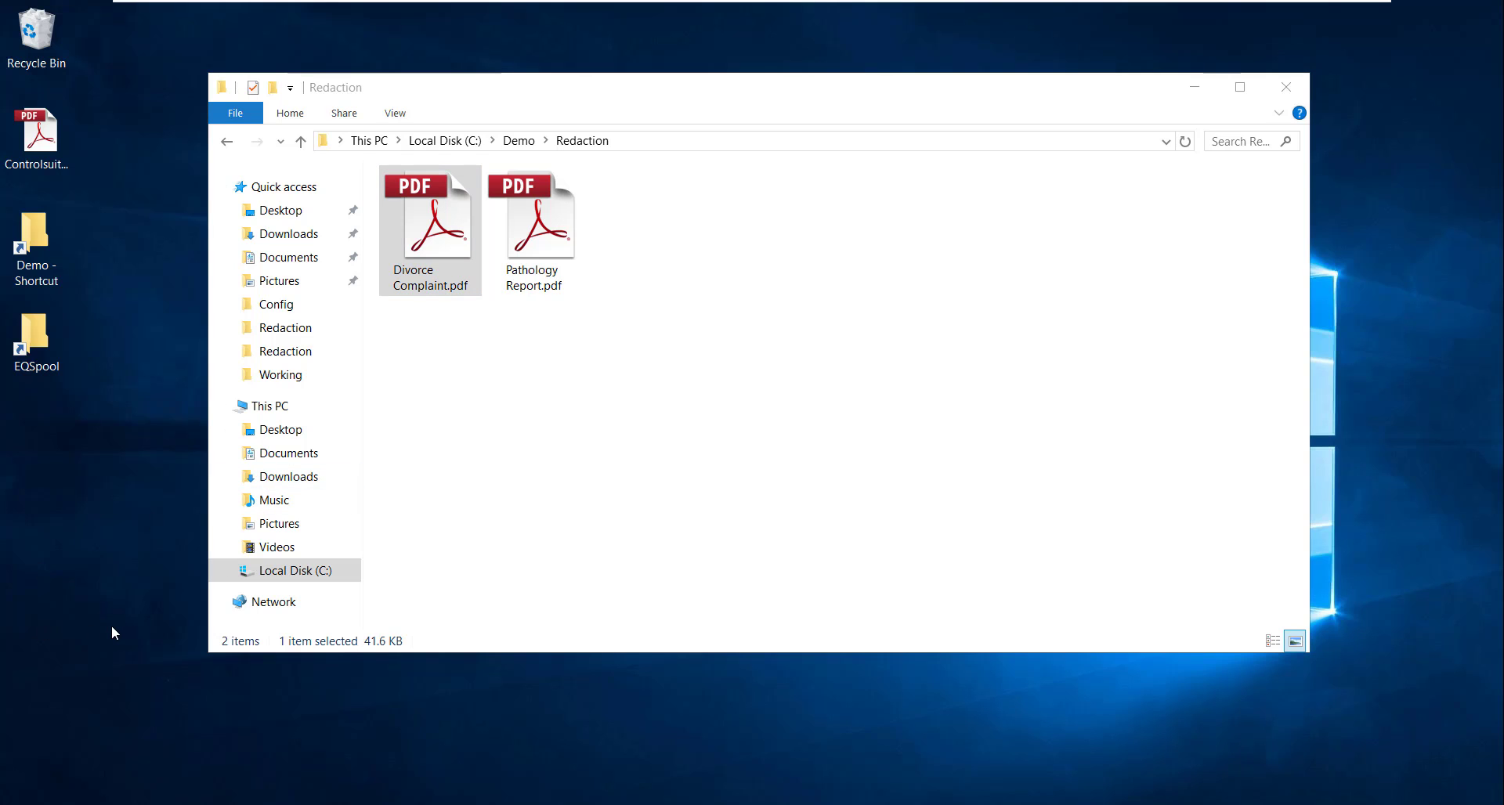
pyautogui.click(255, 804)
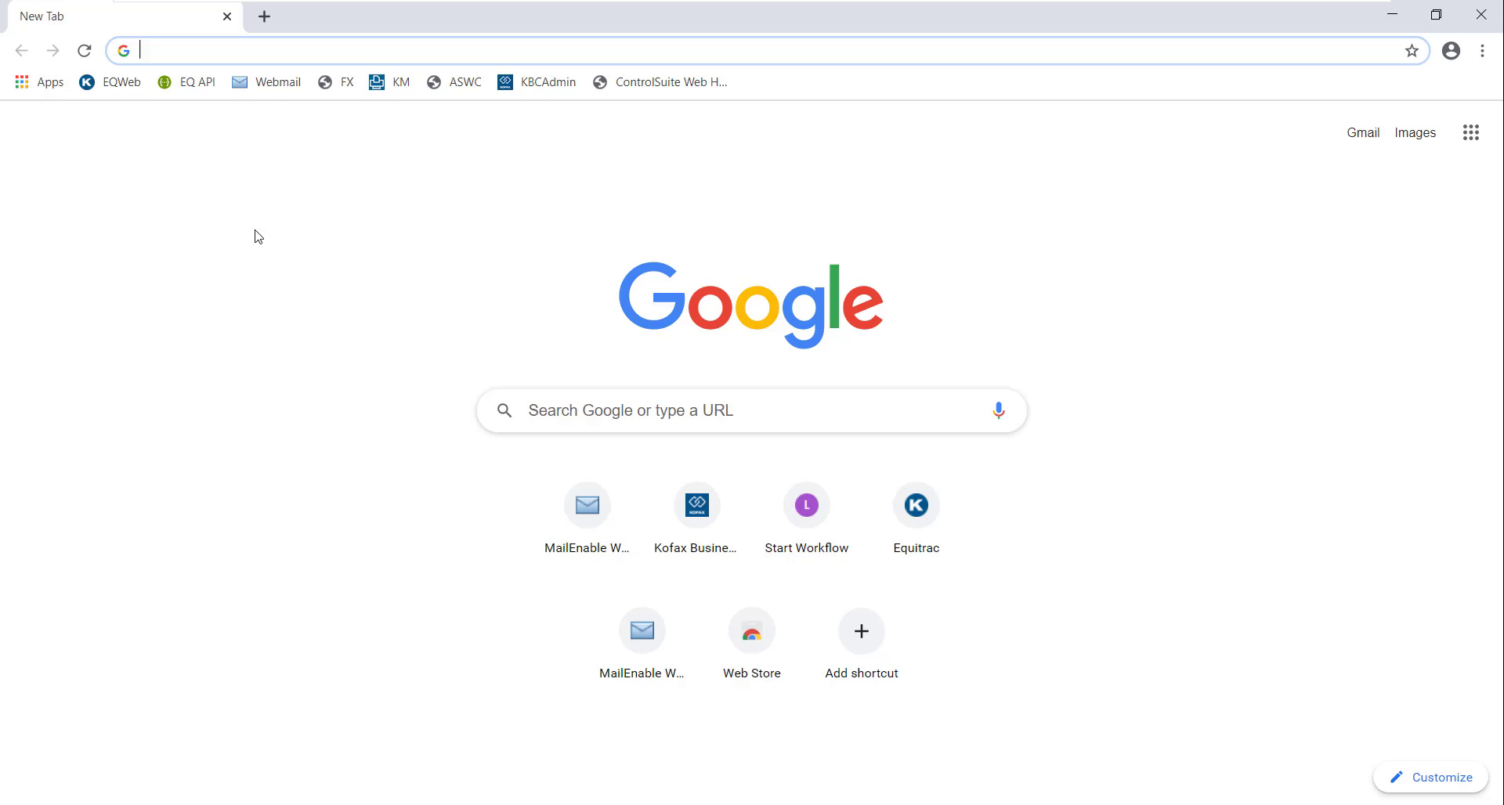
pyautogui.click(272, 88)
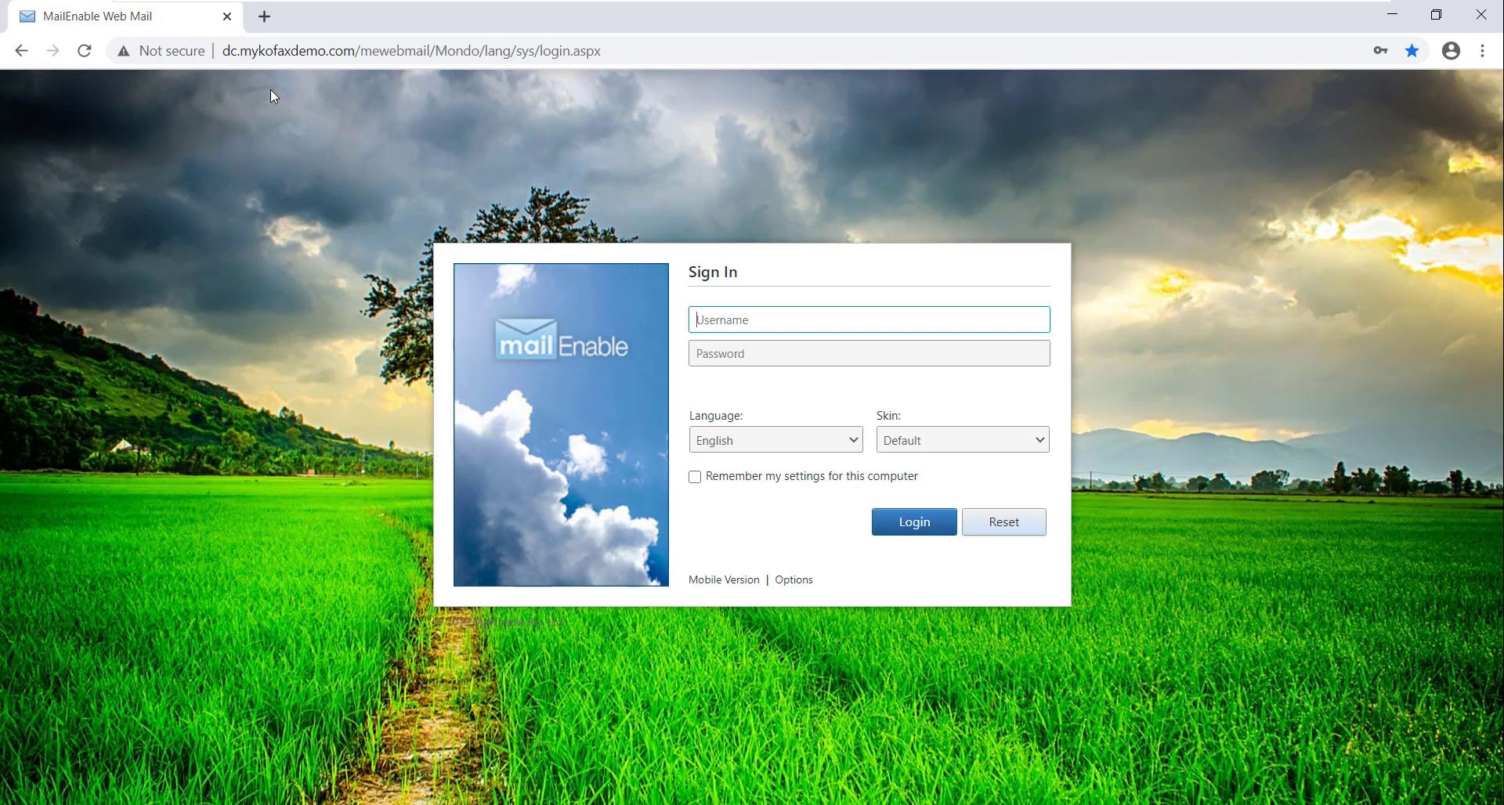
pyautogui.click(798, 319)
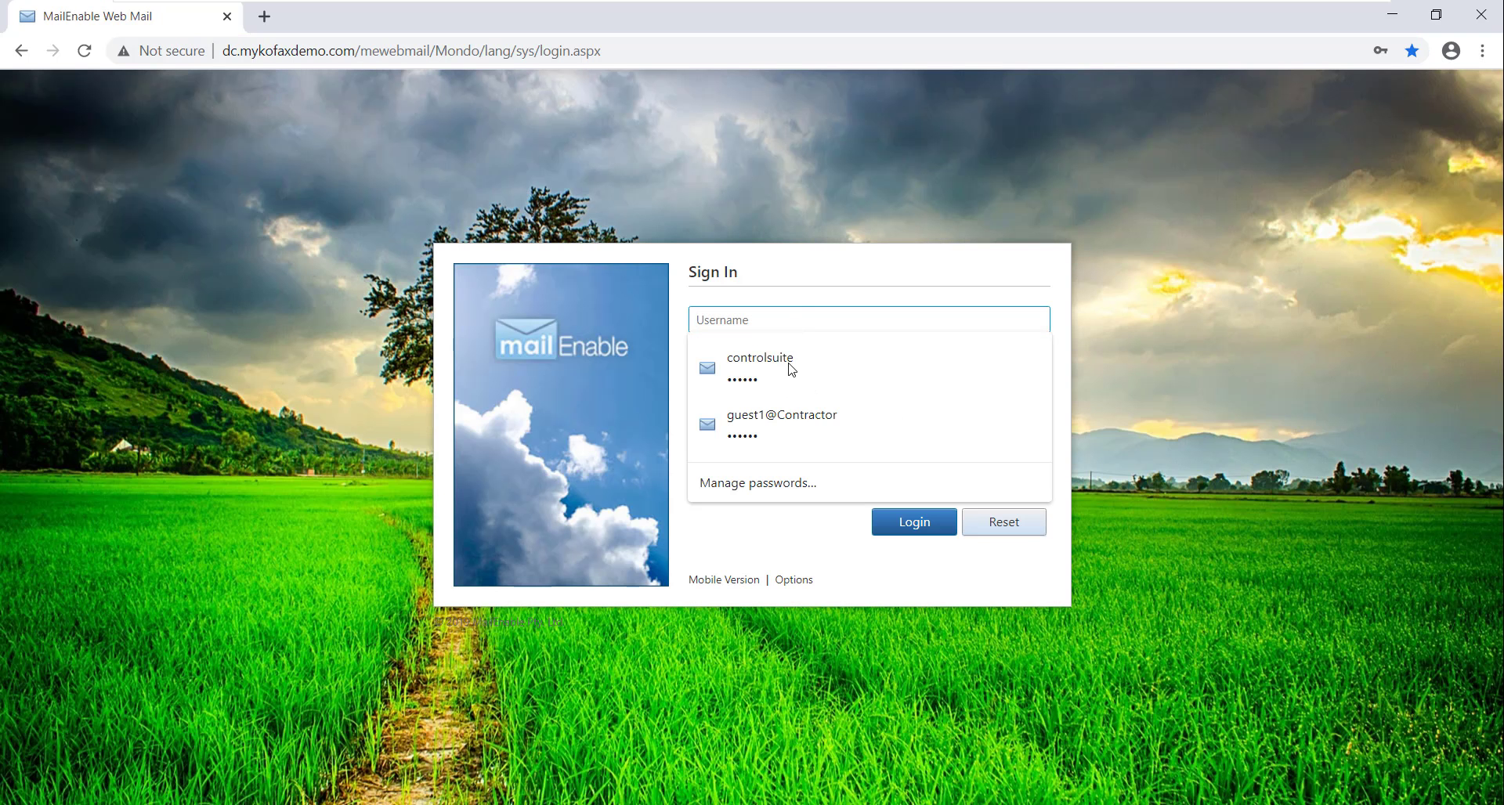
pyautogui.click(788, 369)
pyautogui.click(914, 522)
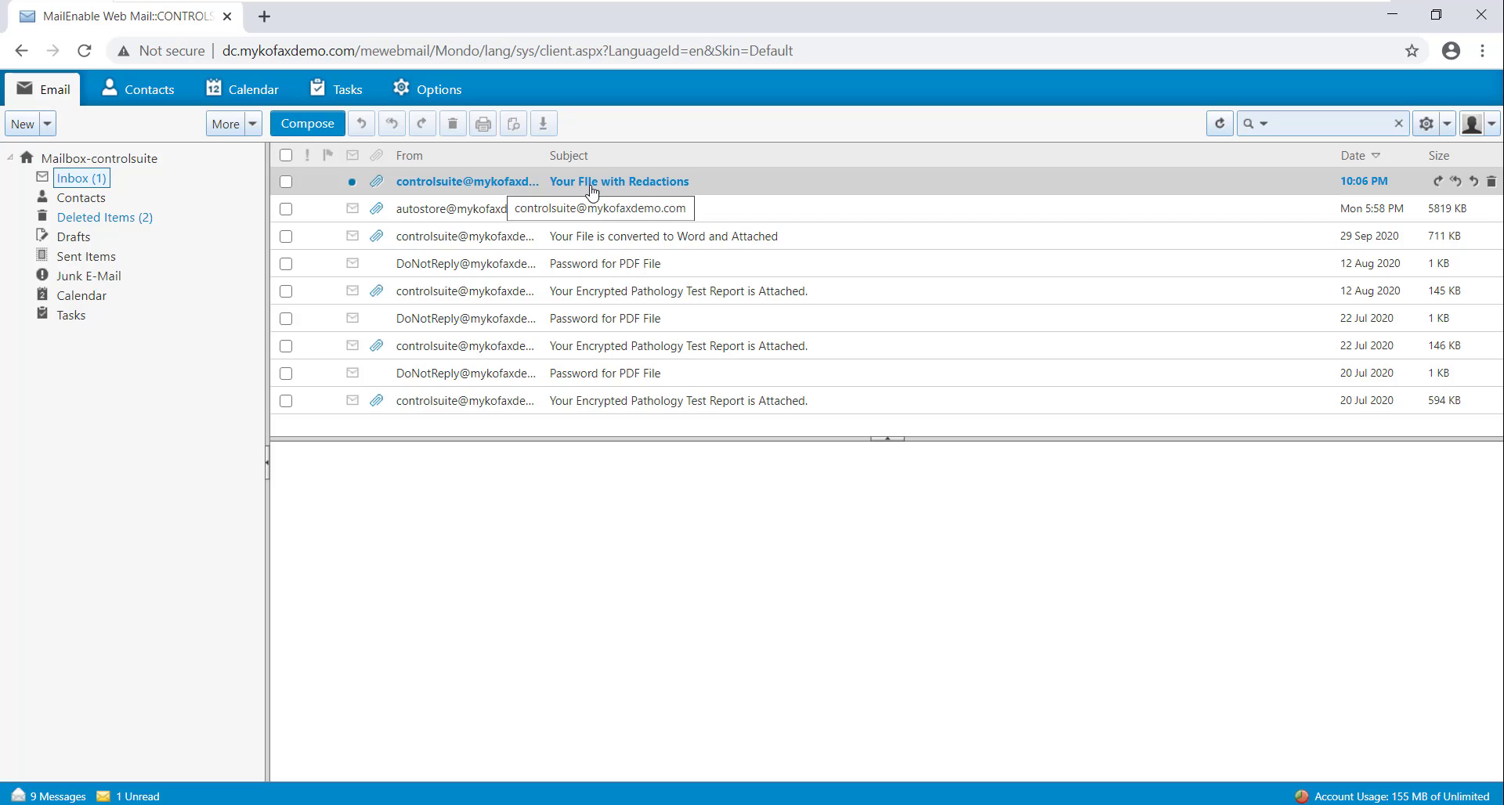
# - Open the attachment Divorce Complaint_redacted.pdf from the email about the file with redactions
pyautogui.click(632, 190)
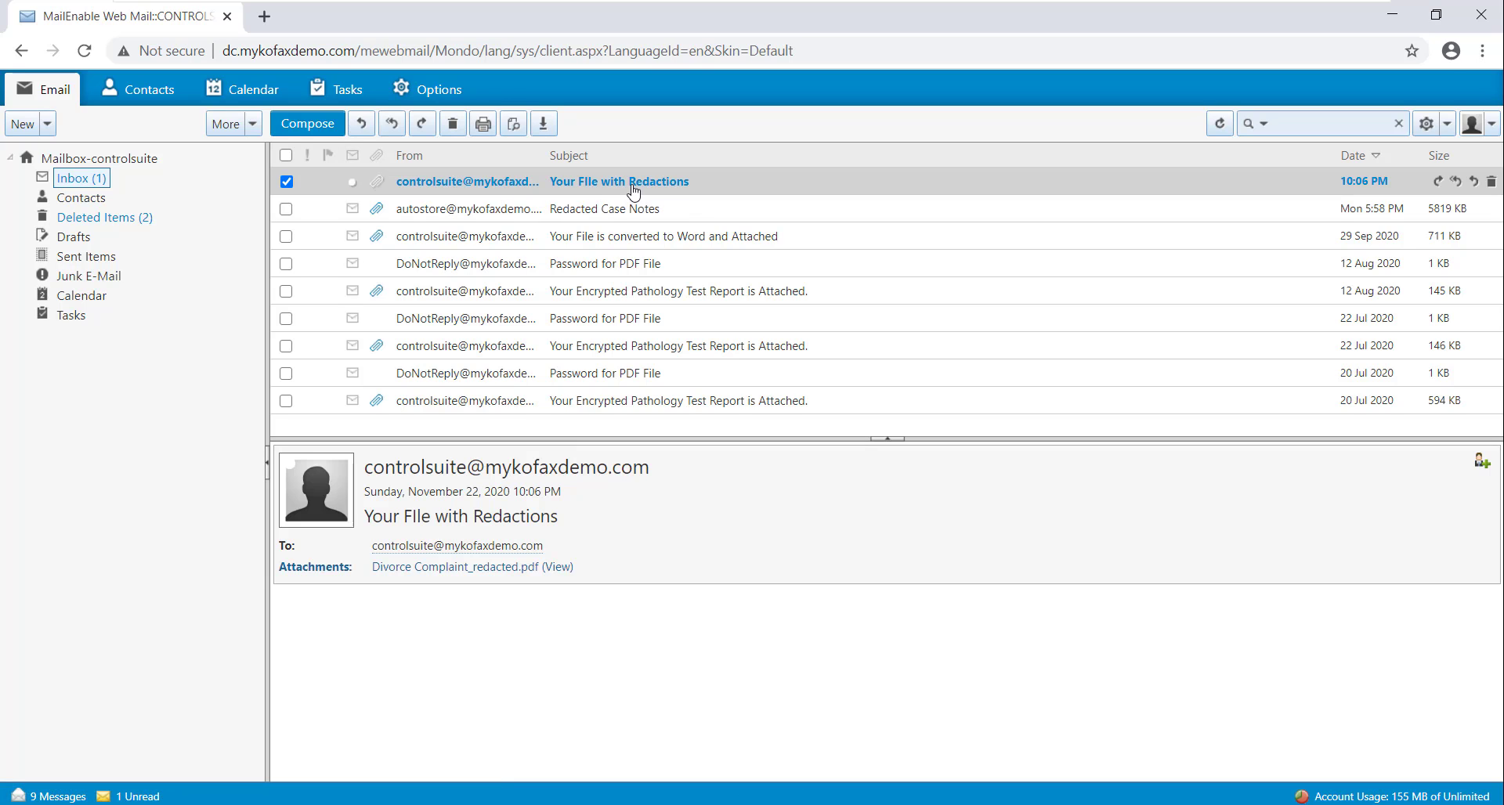
pyautogui.click(416, 574)
pyautogui.click(209, 781)
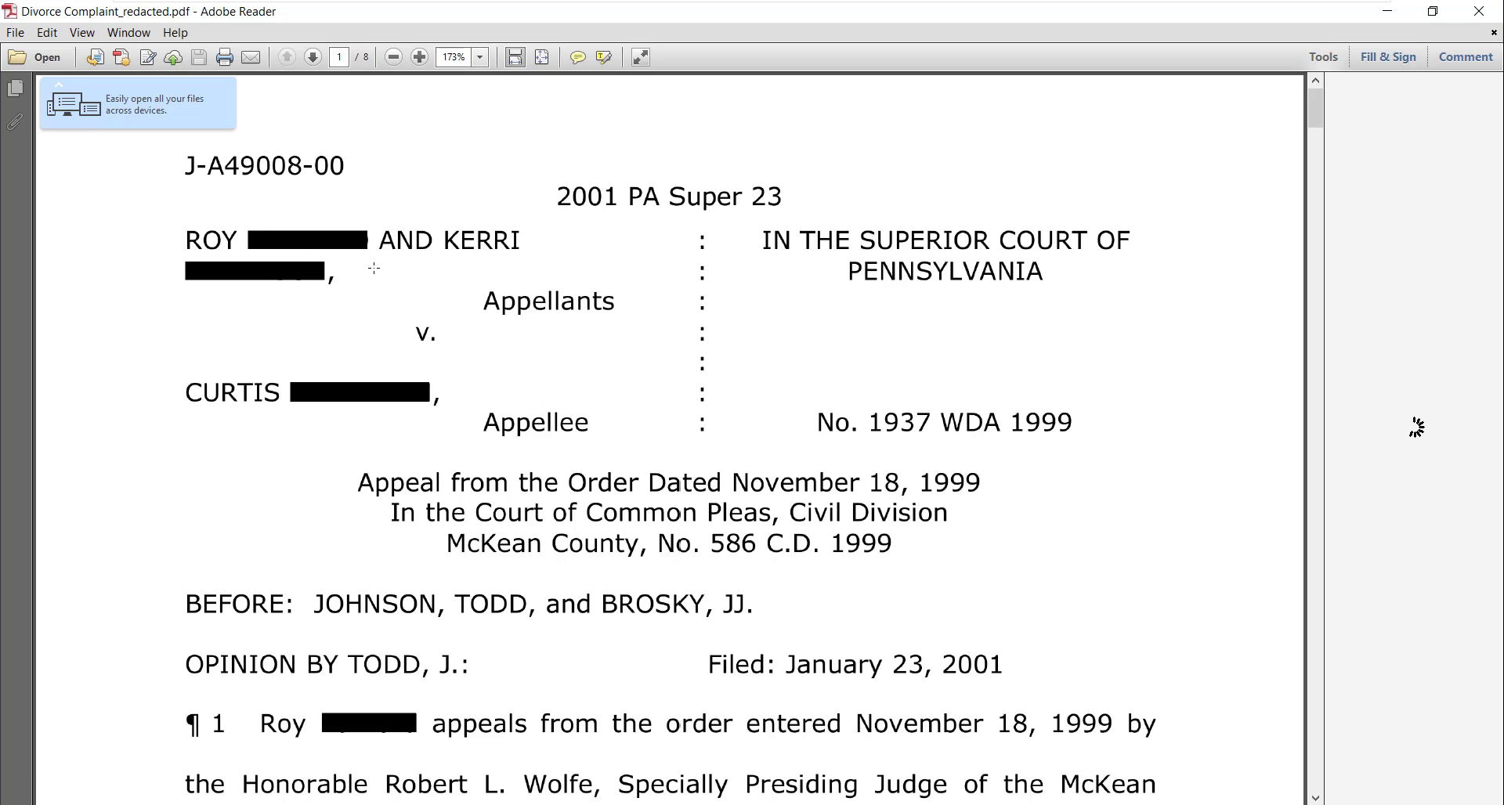
# - Examine the redacted surnames from page 1 to page 3 of the PDF, and close the document and the webmail
pyautogui.scroll(-3, 514, 646)
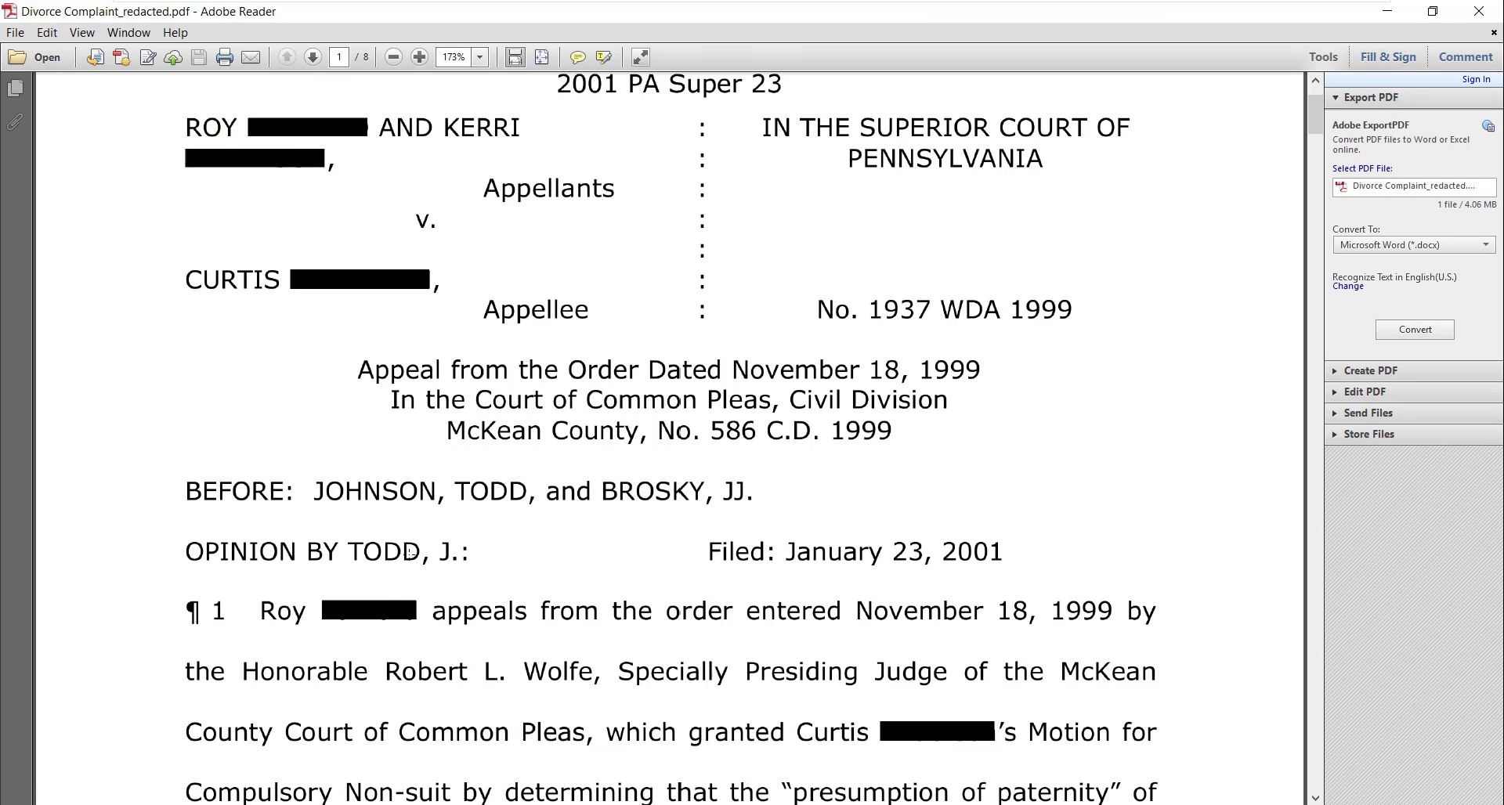
pyautogui.scroll(3, 414, 550)
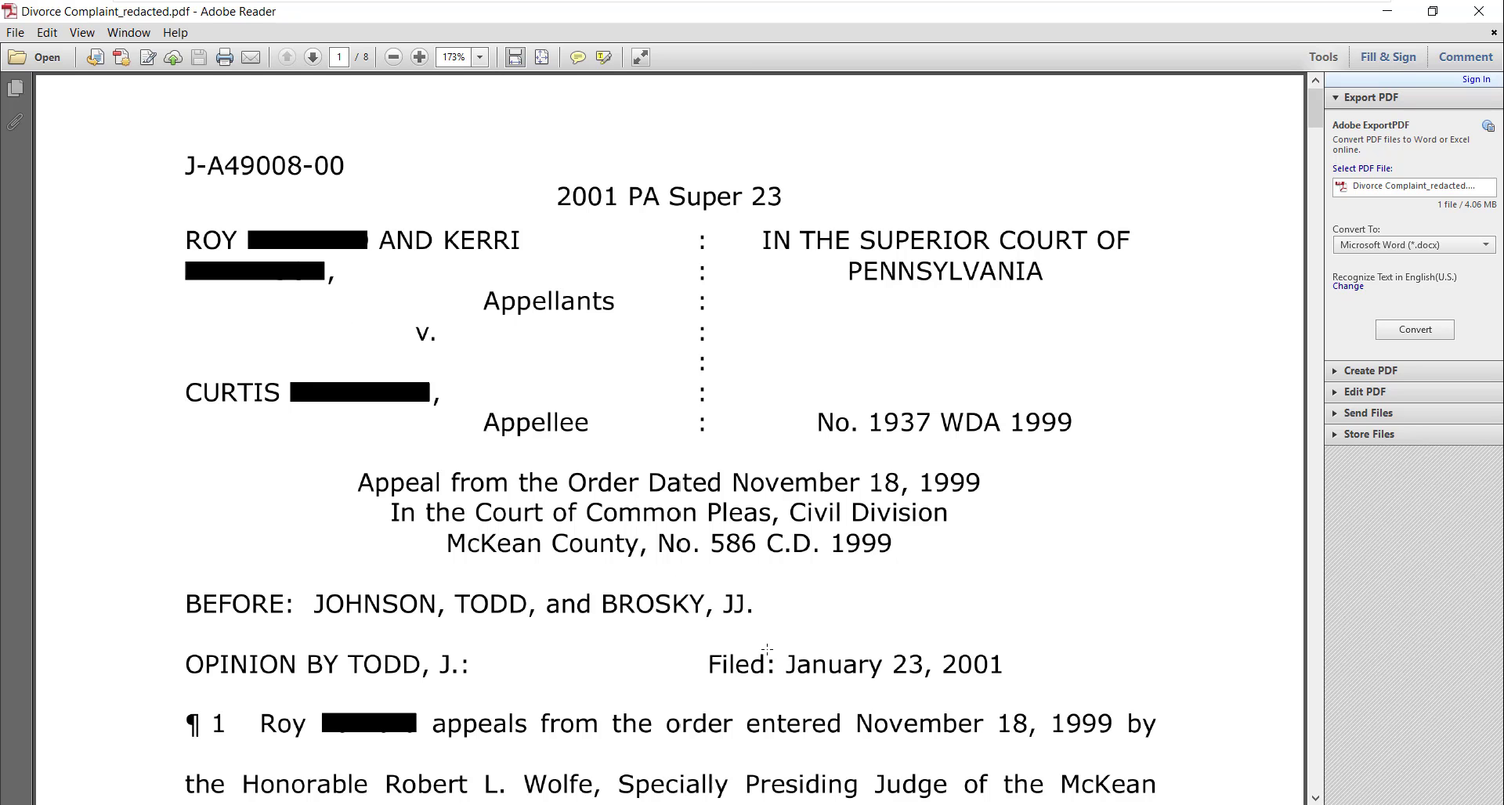
pyautogui.scroll(-10, 766, 649)
pyautogui.scroll(-11, 766, 649)
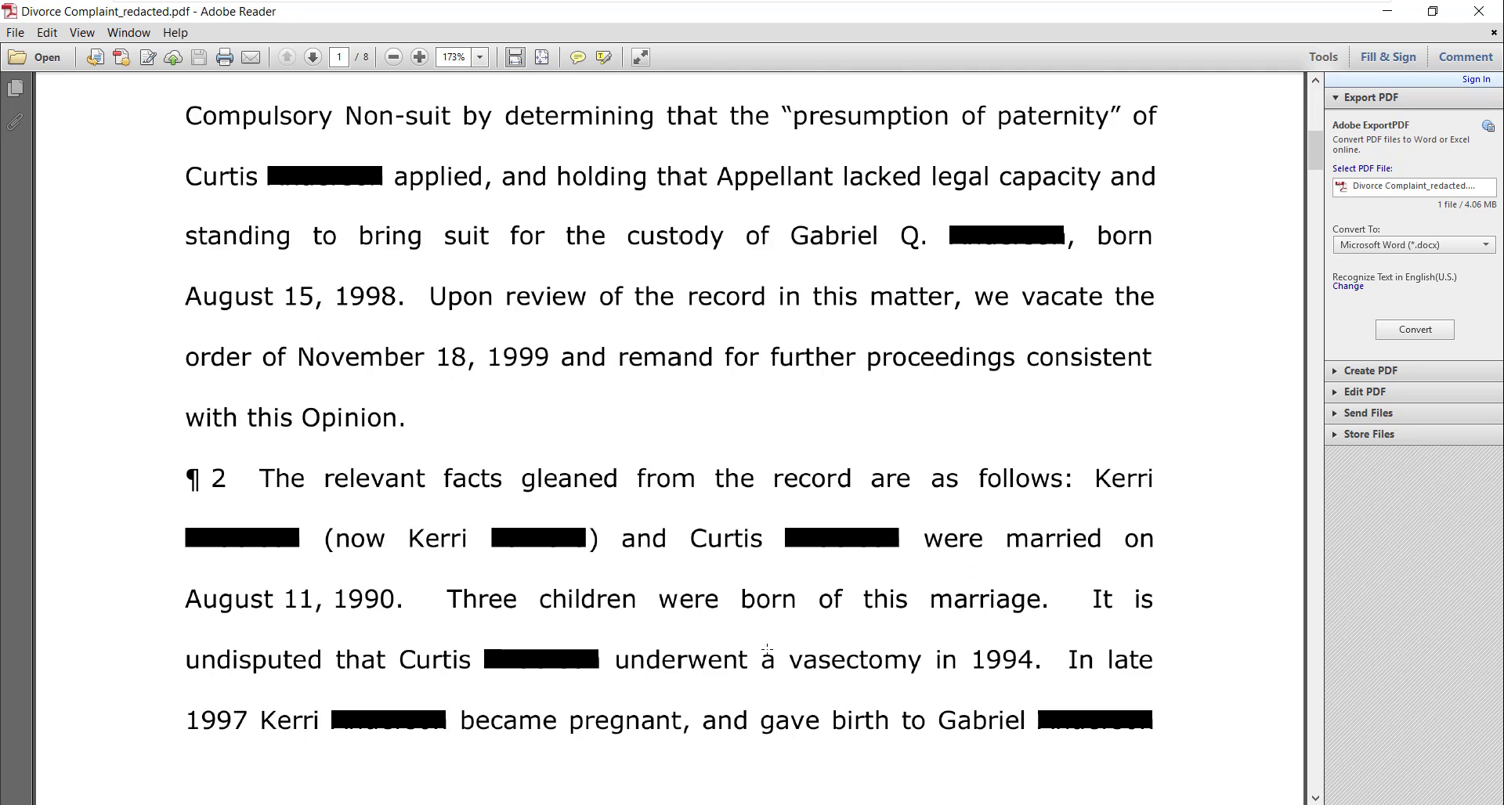
pyautogui.scroll(-20, 767, 649)
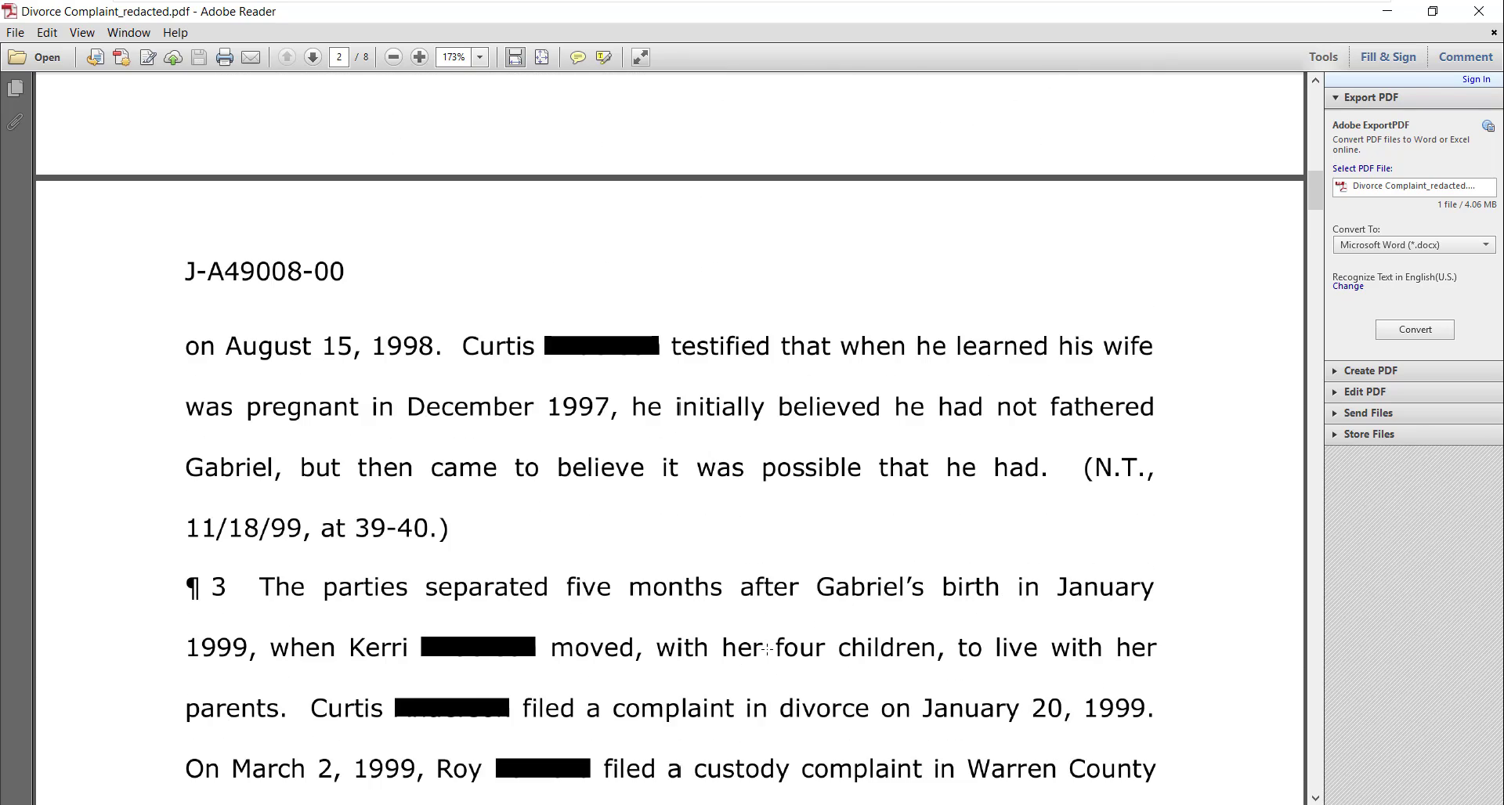
pyautogui.scroll(-19, 767, 649)
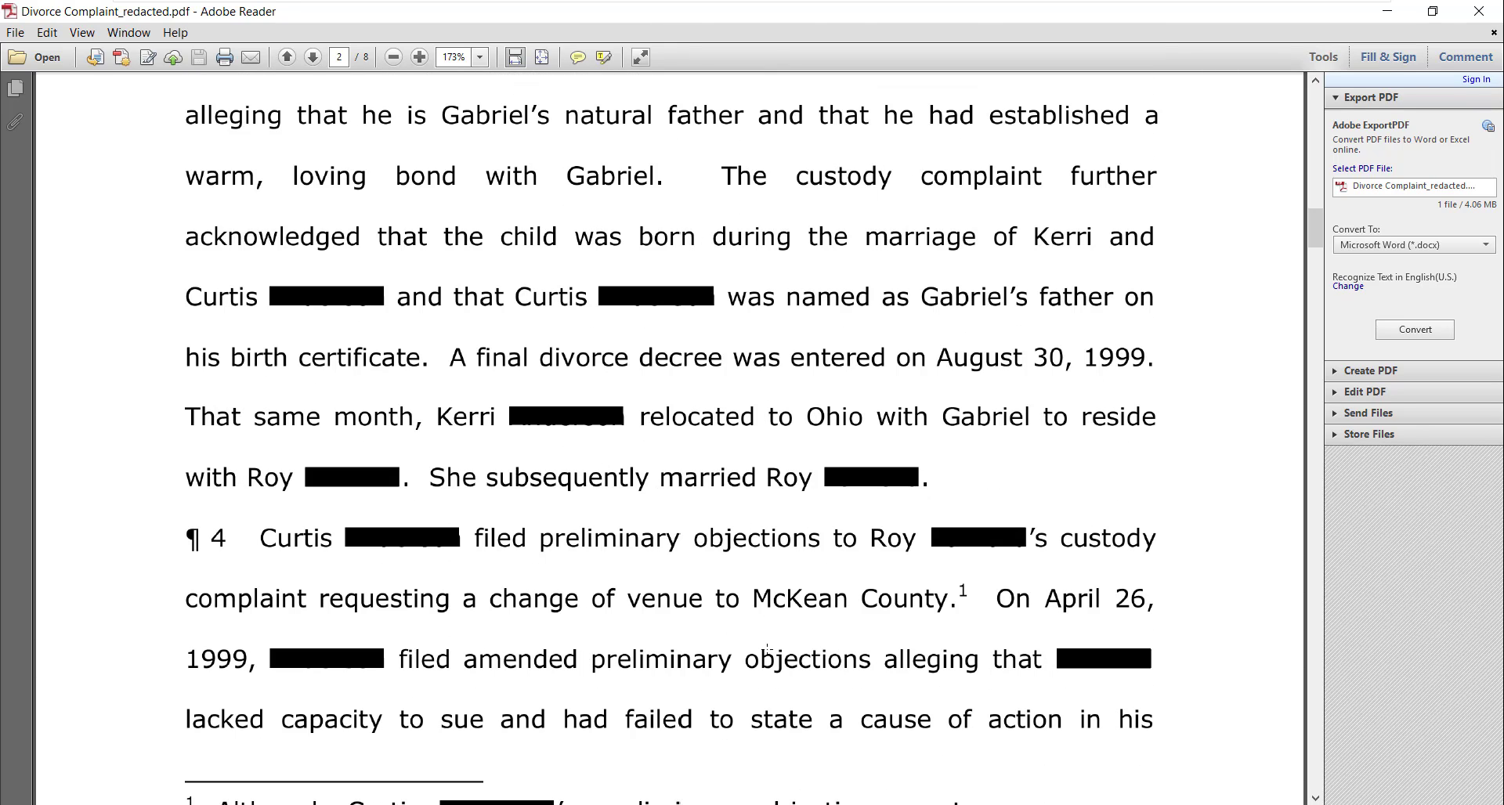
pyautogui.scroll(-7, 767, 648)
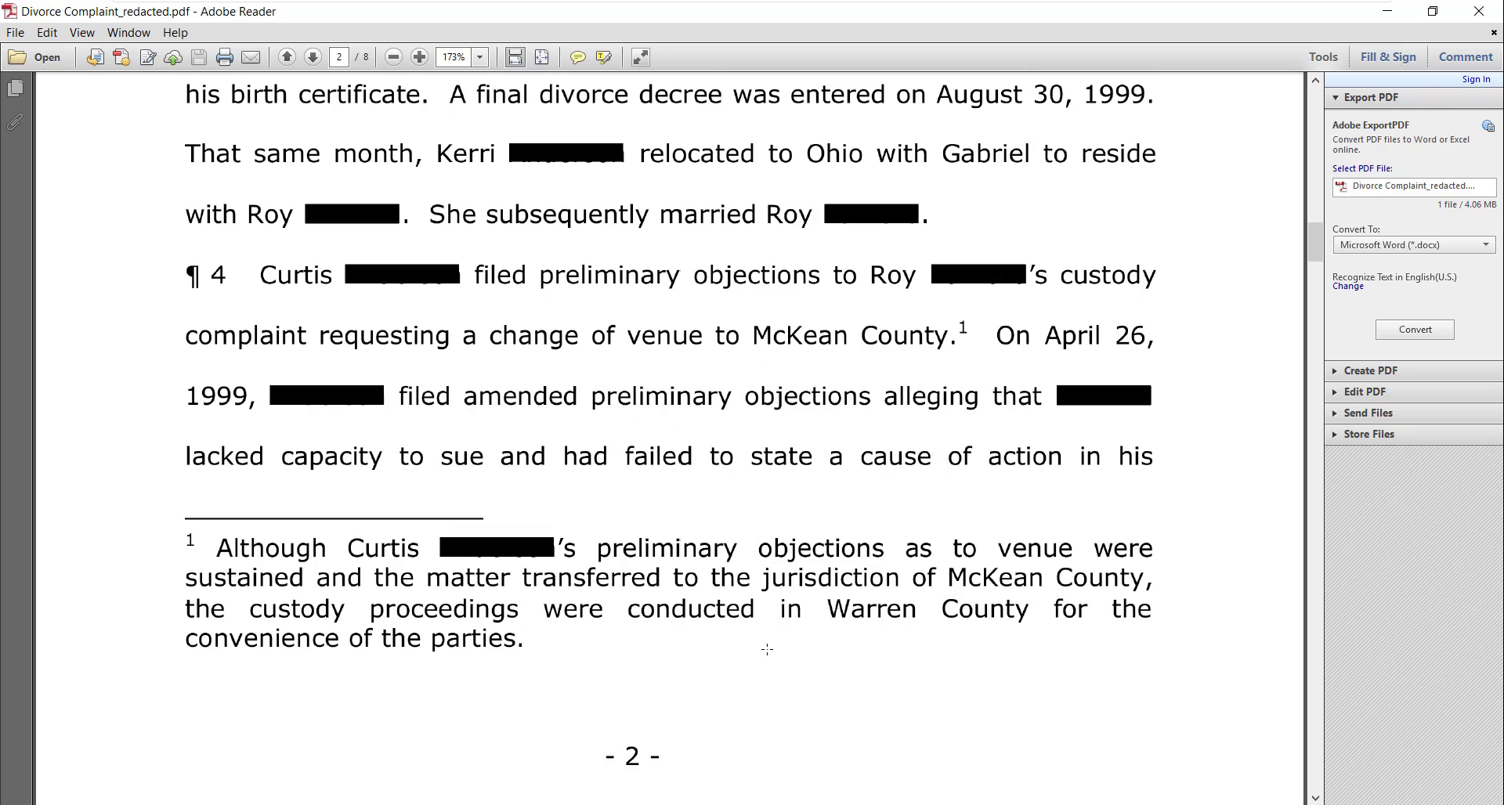
pyautogui.scroll(-7, 766, 648)
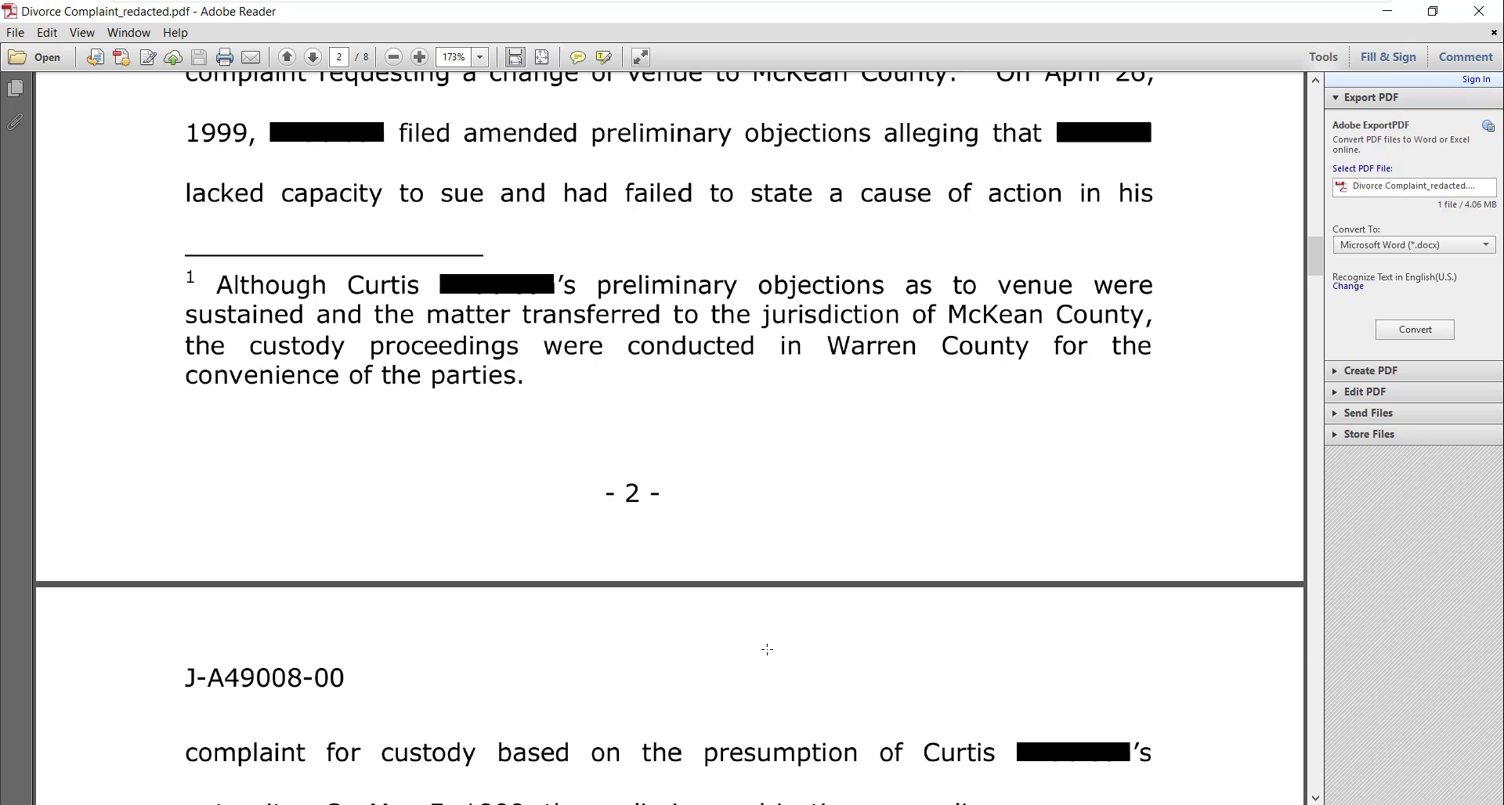
pyautogui.scroll(-8, 767, 648)
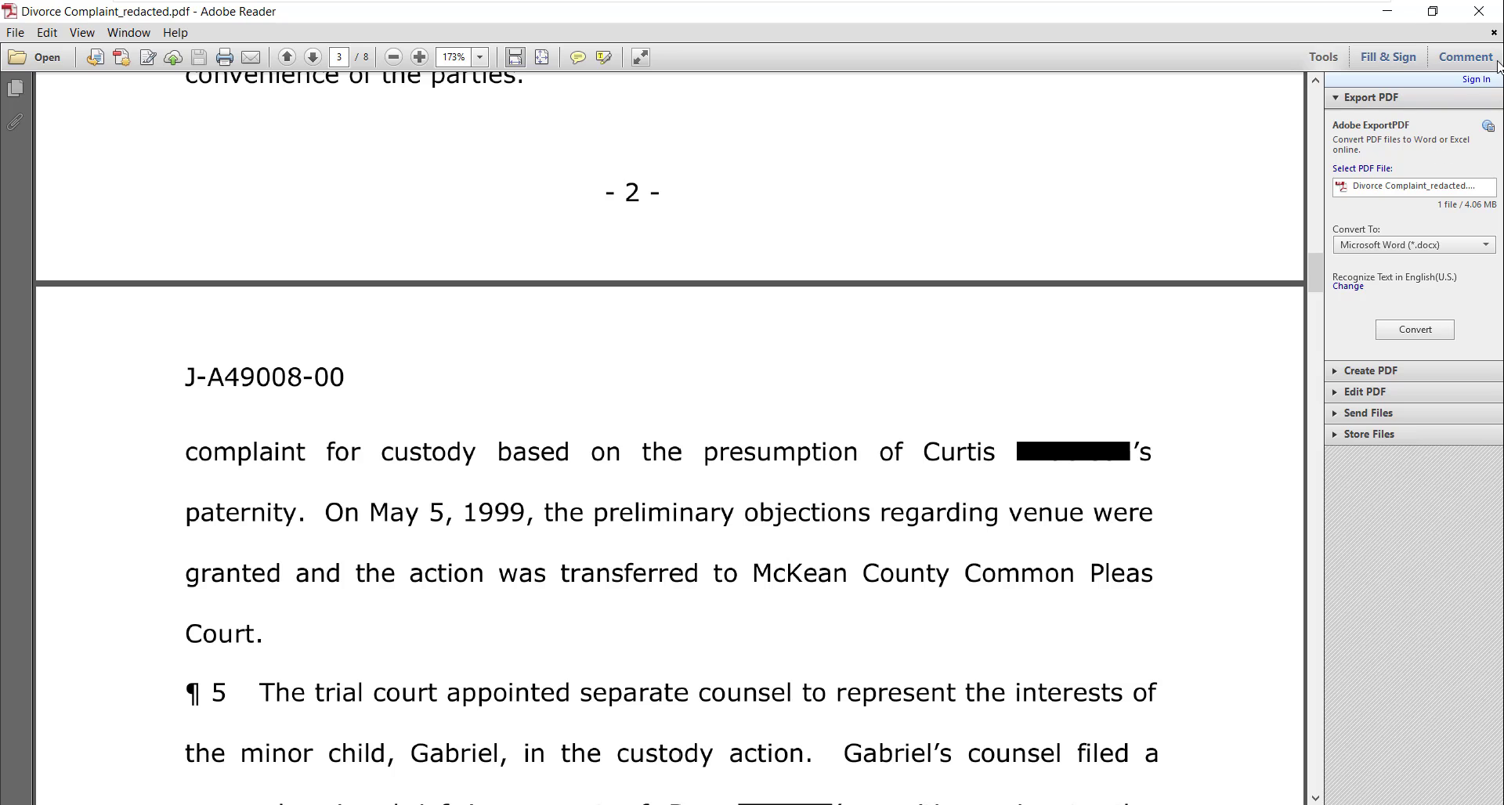
pyautogui.click(1481, 11)
pyautogui.click(1482, 9)
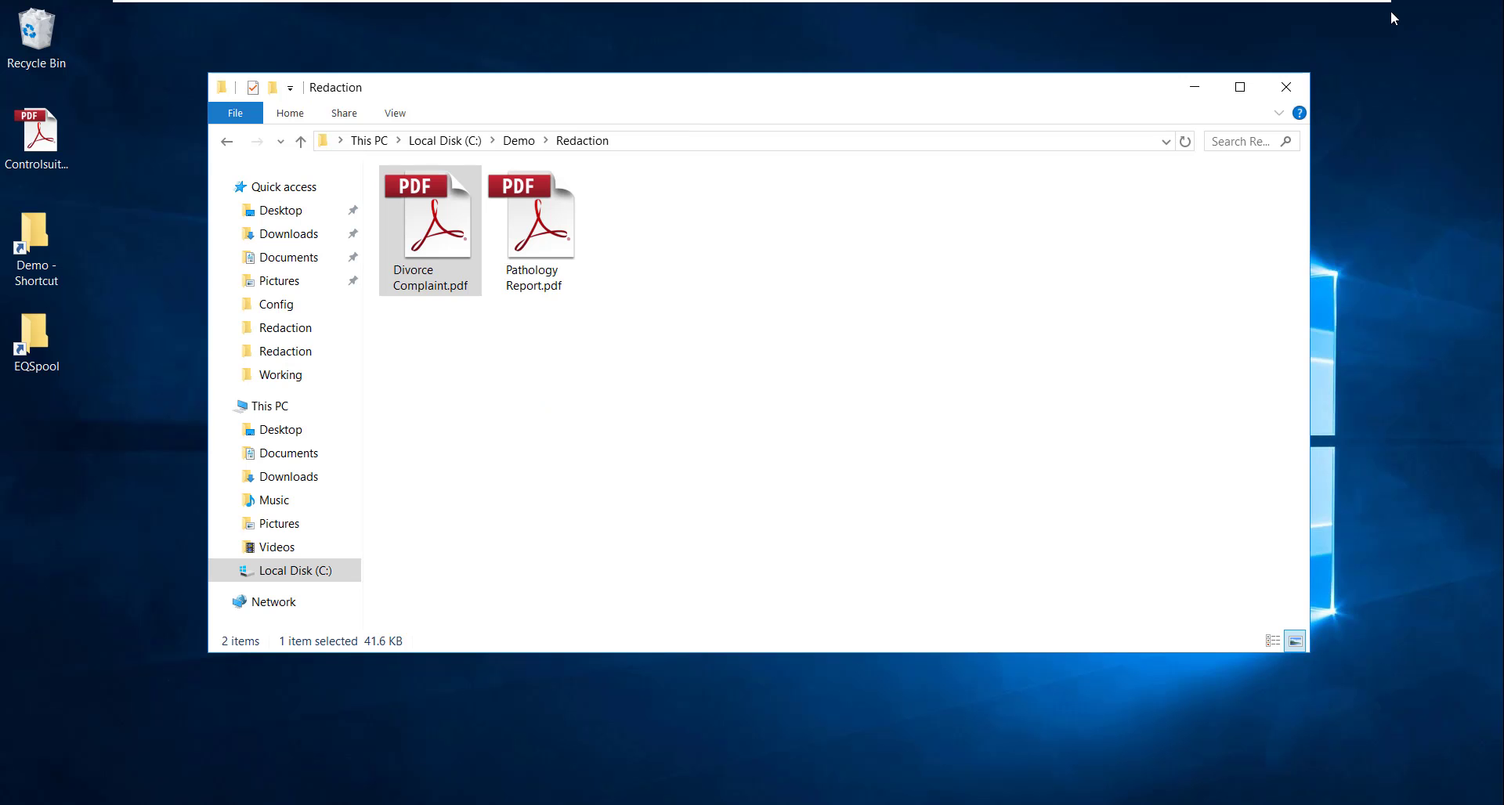
# - View the Redact and Return form for Divorce Complaint.pdf and cancel it without entering any words
pyautogui.rightClick(434, 221)
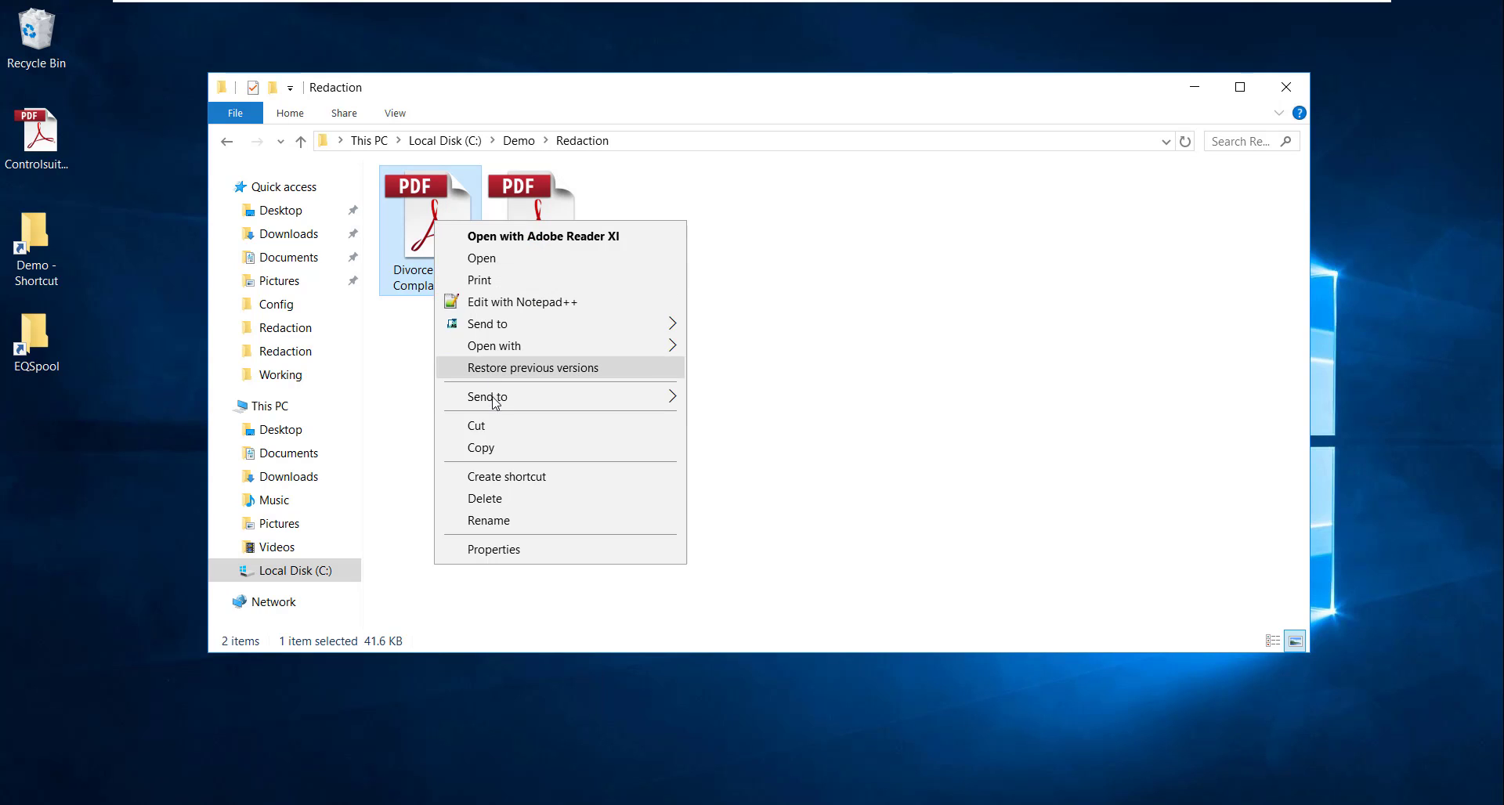
pyautogui.moveTo(553, 335)
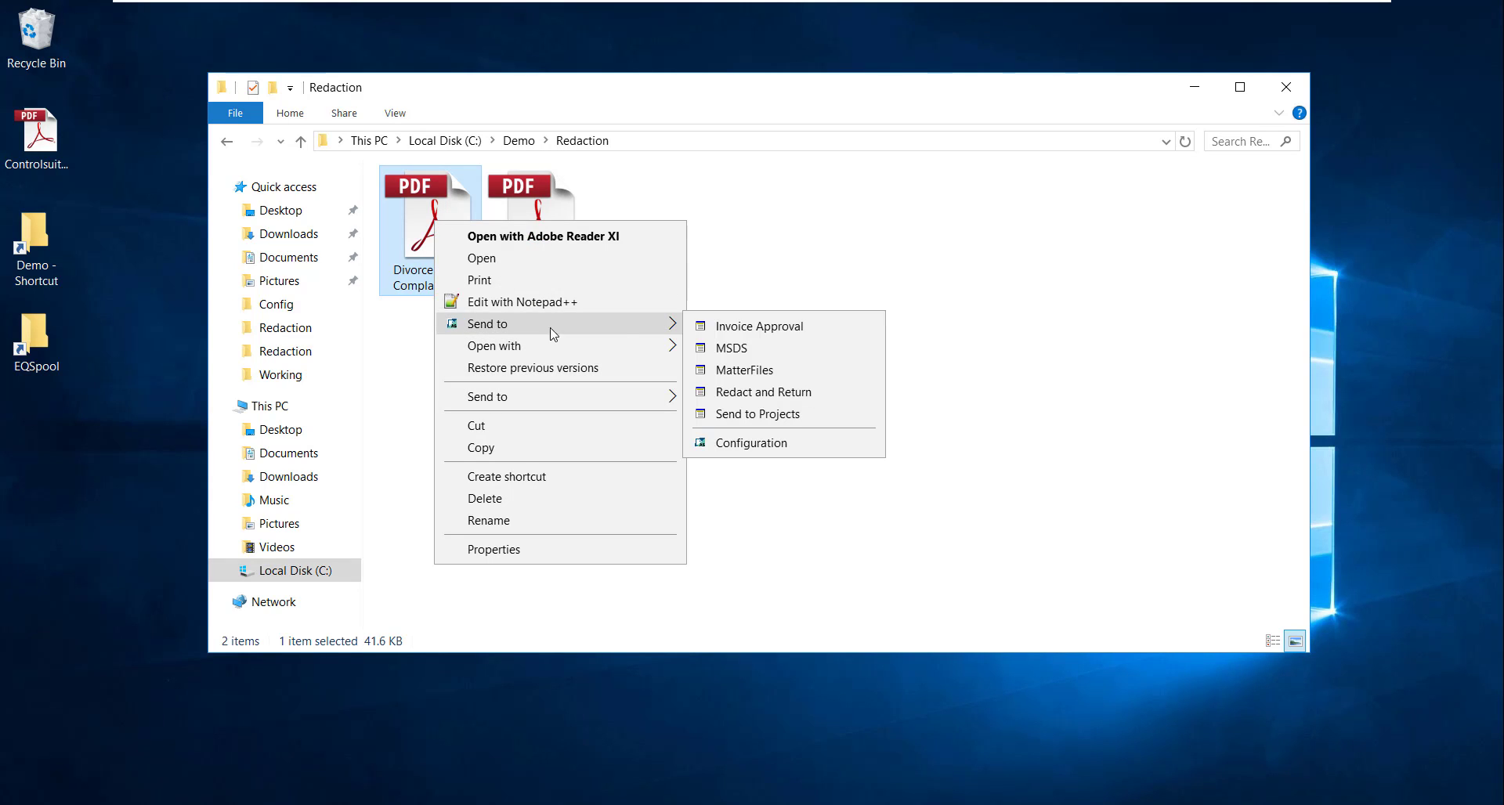
pyautogui.click(757, 399)
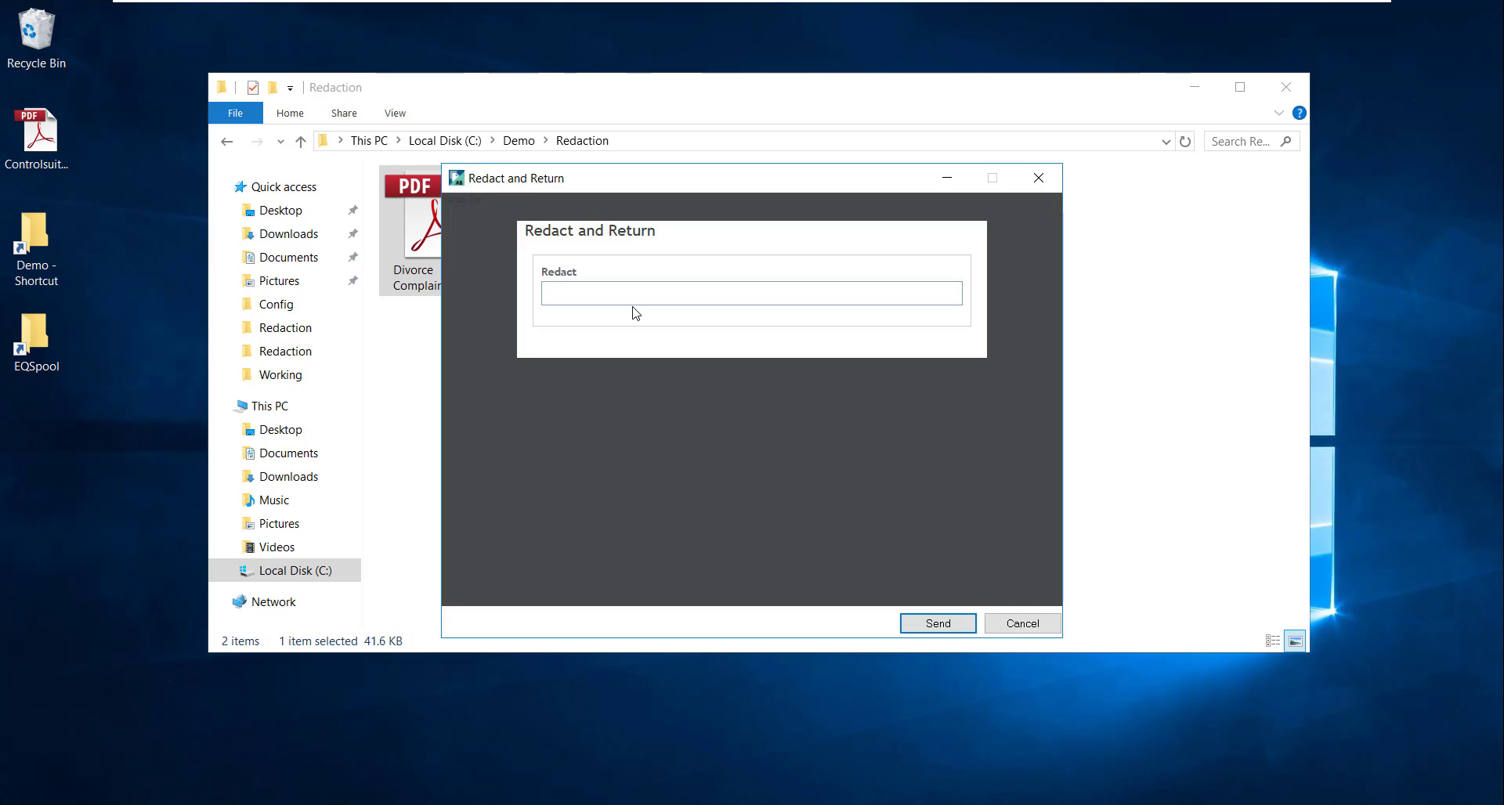
pyautogui.click(1018, 629)
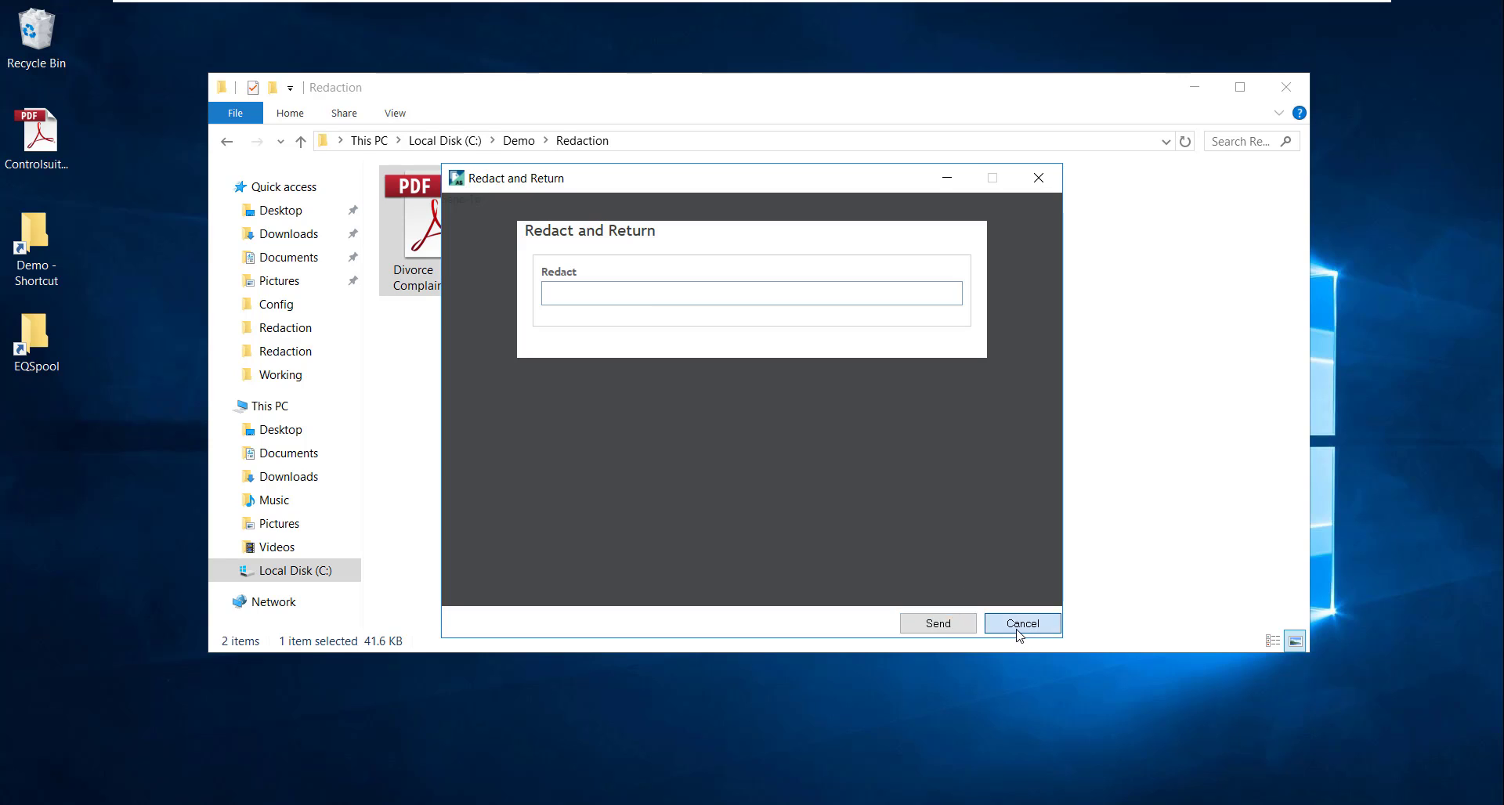
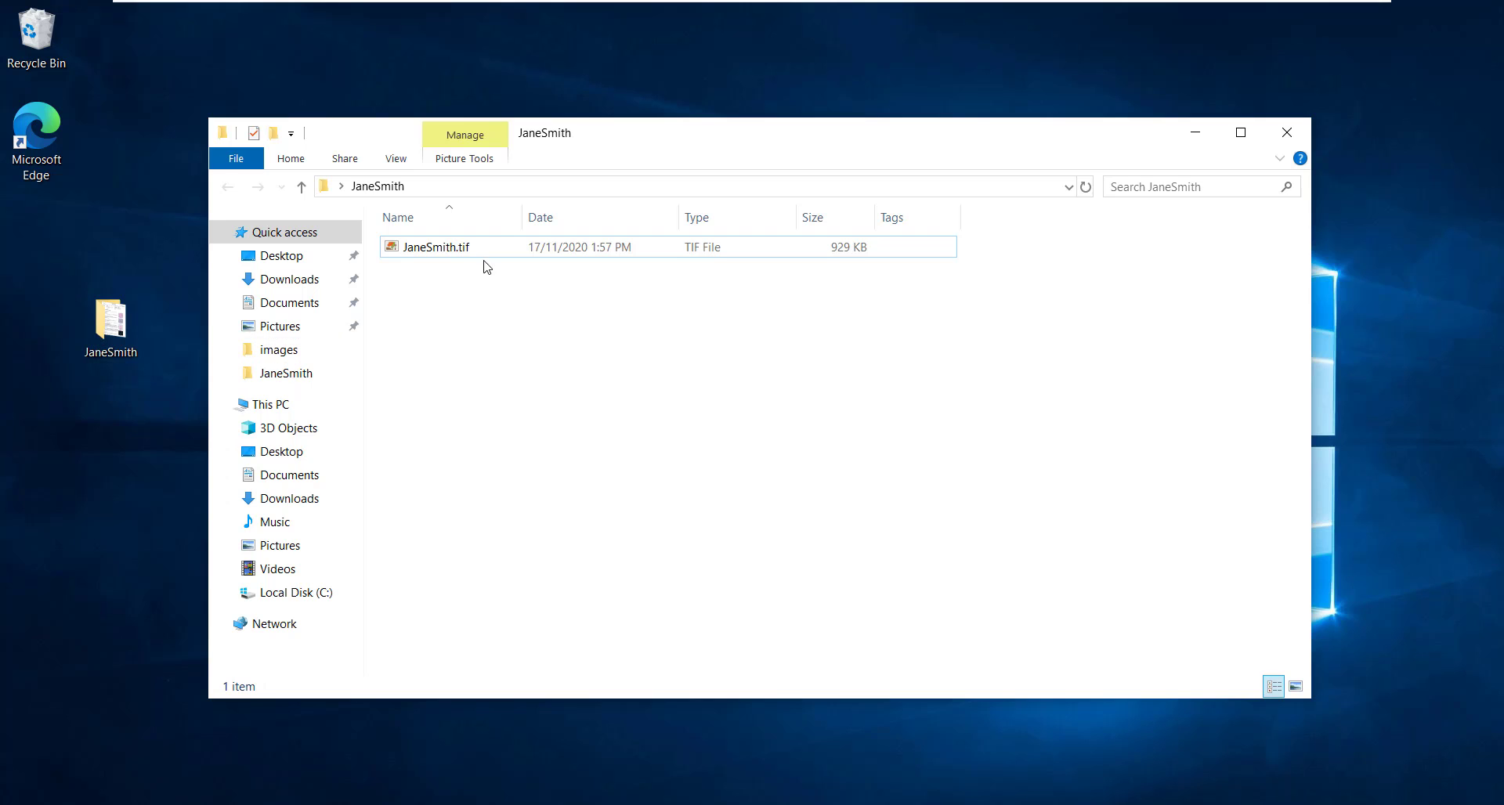
# - Open the patient's TIF pathology report, examine the patient name and email details in its header, and close it
pyautogui.doubleClick(464, 252)
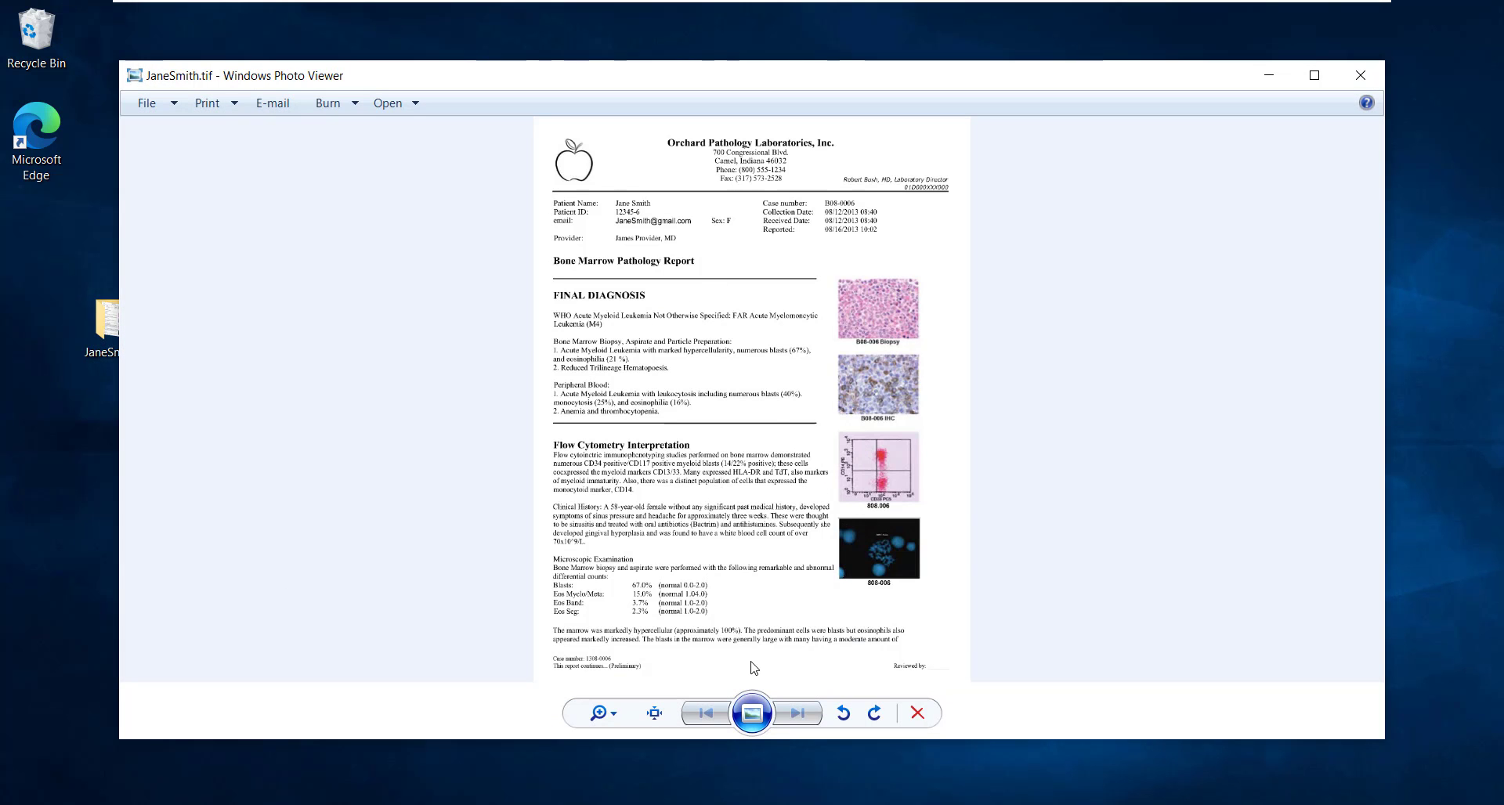
pyautogui.scroll(2, 724, 581)
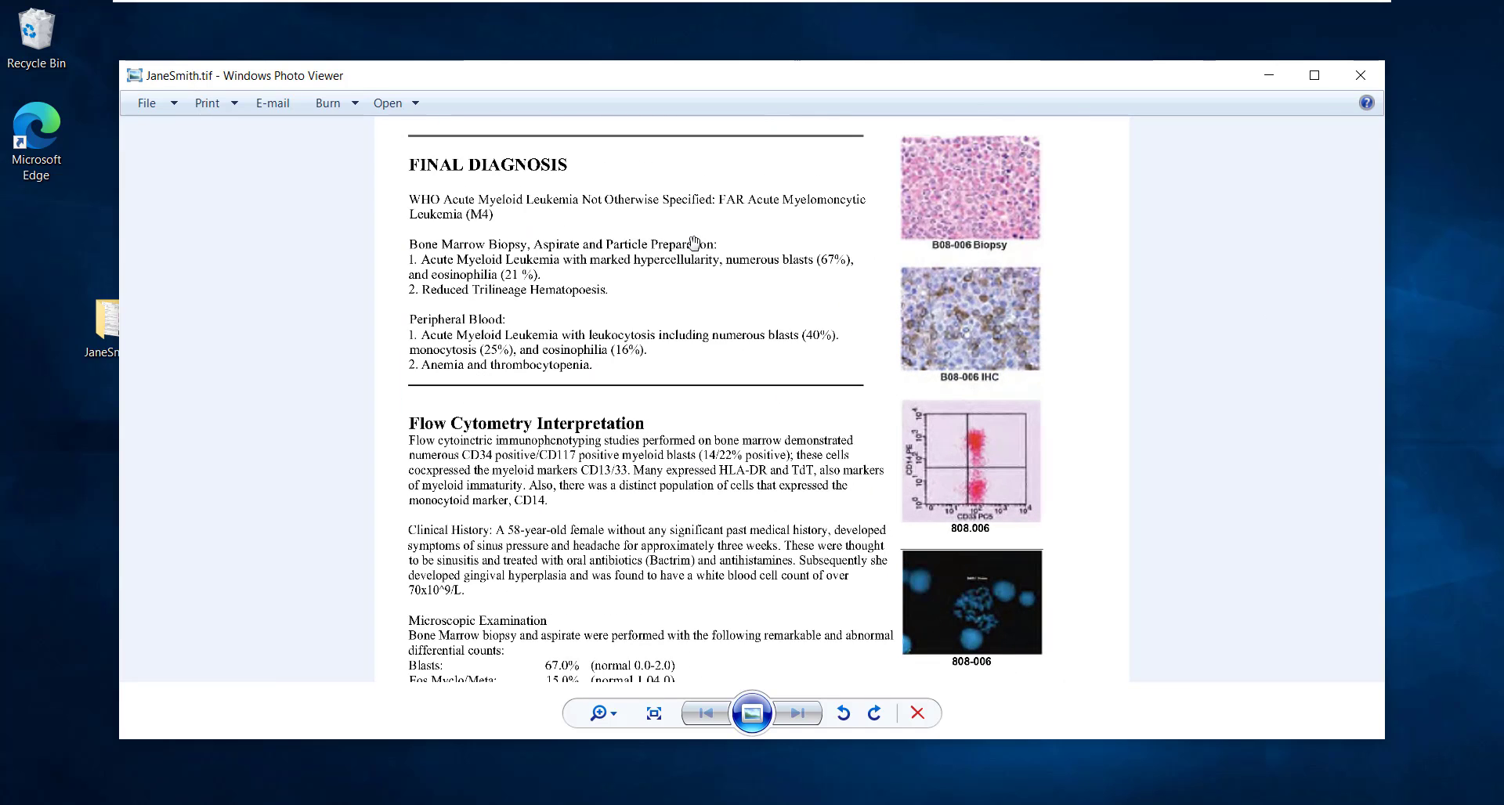
pyautogui.moveTo(595, 270); pyautogui.dragTo(584, 497)
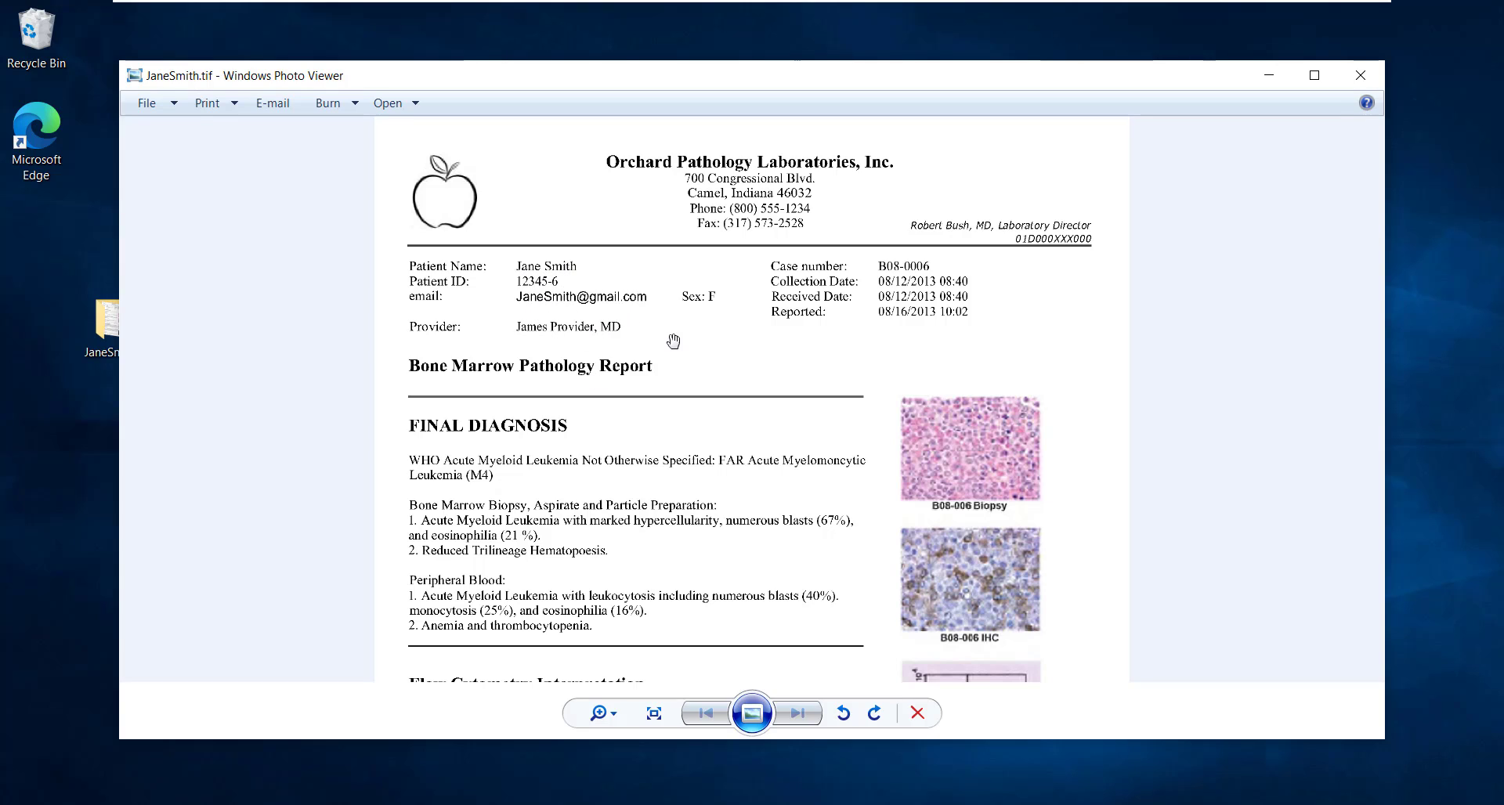
pyautogui.click(1360, 75)
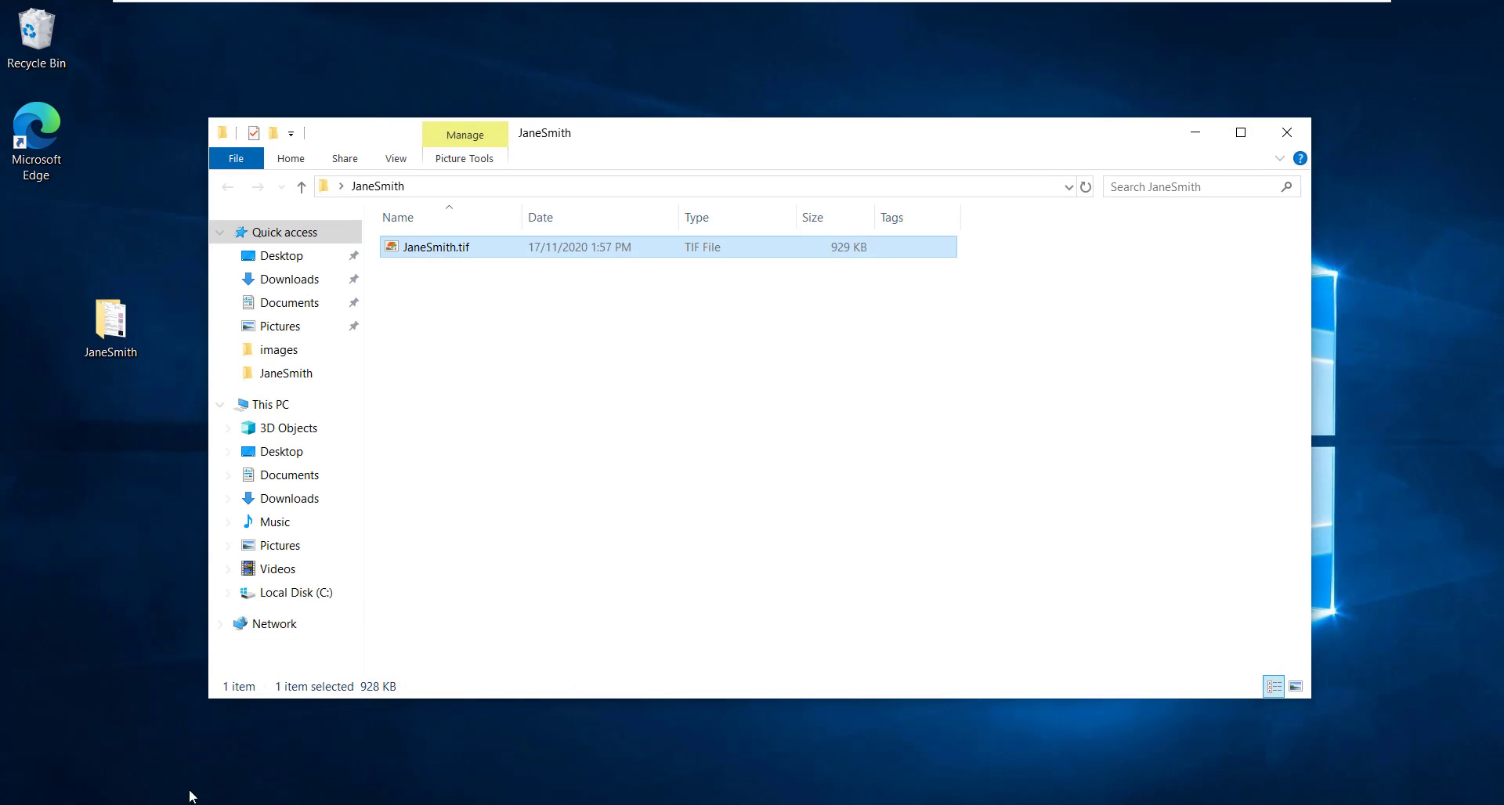
# - Switch to the ControlSuite Simulator, start the Redact and Email workflow, and enter the patient's full name as the words to redact
pyautogui.click(188, 804)
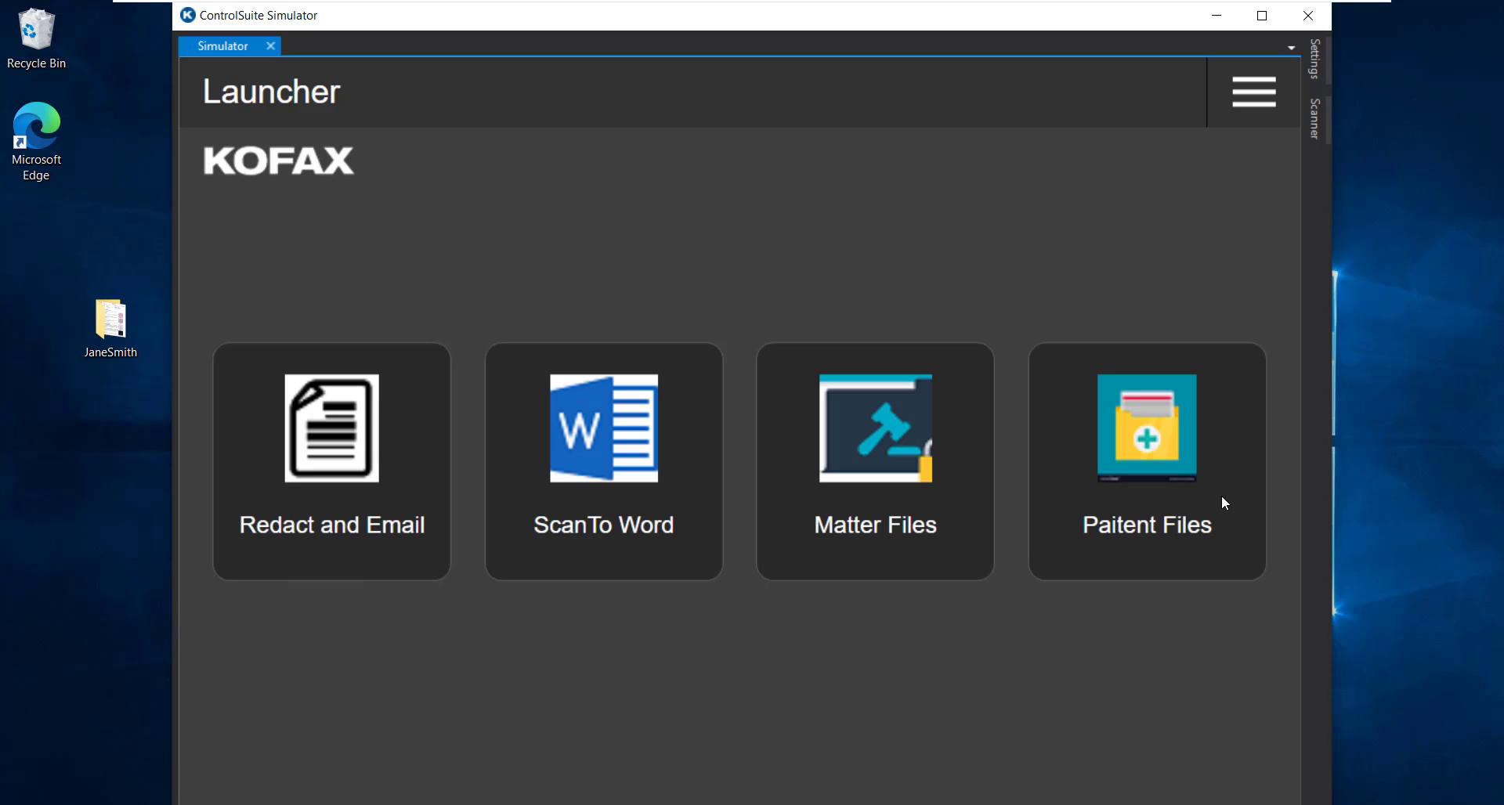
pyautogui.click(330, 482)
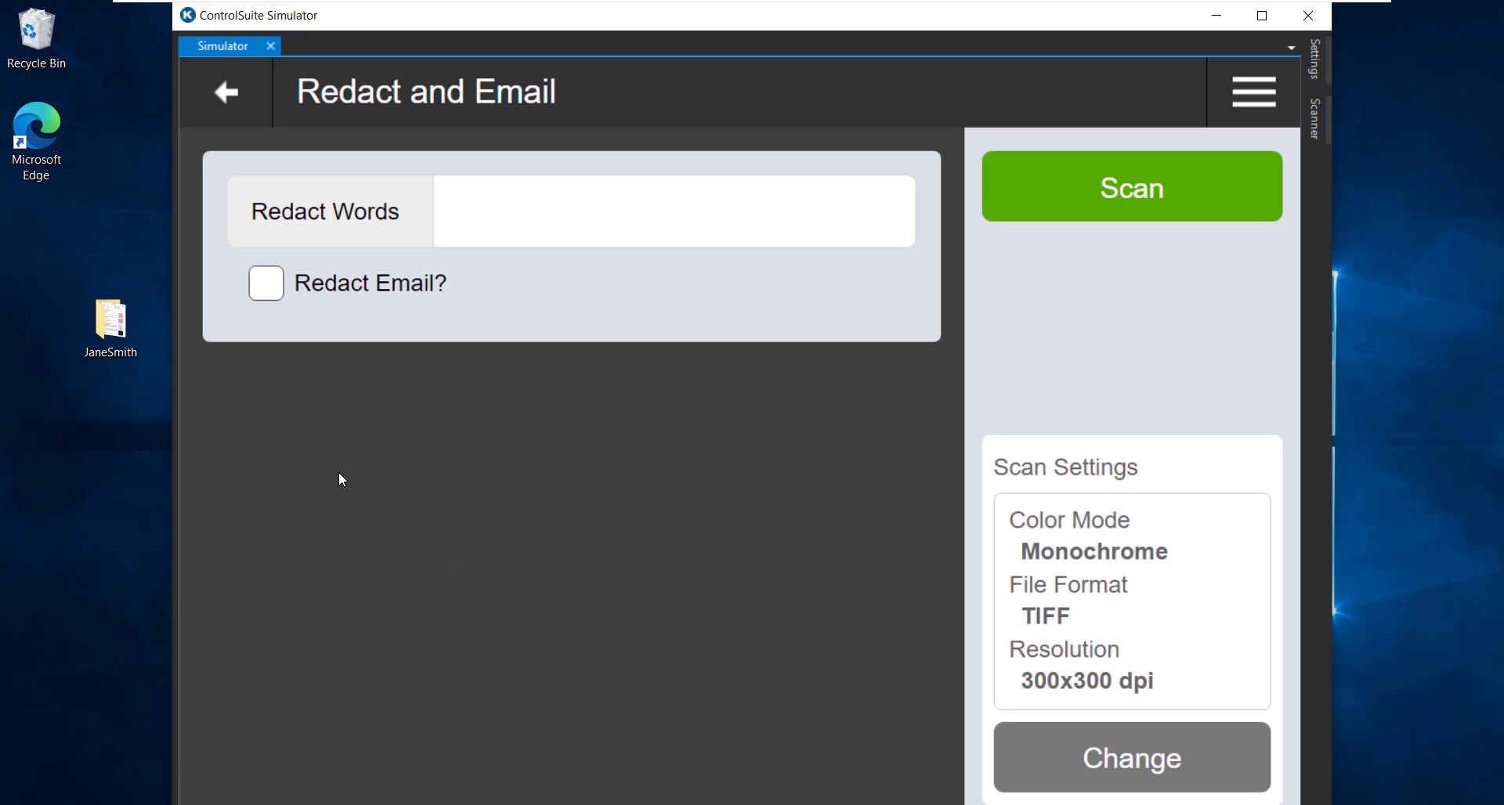
pyautogui.click(486, 210)
pyautogui.write('Jane Smith')
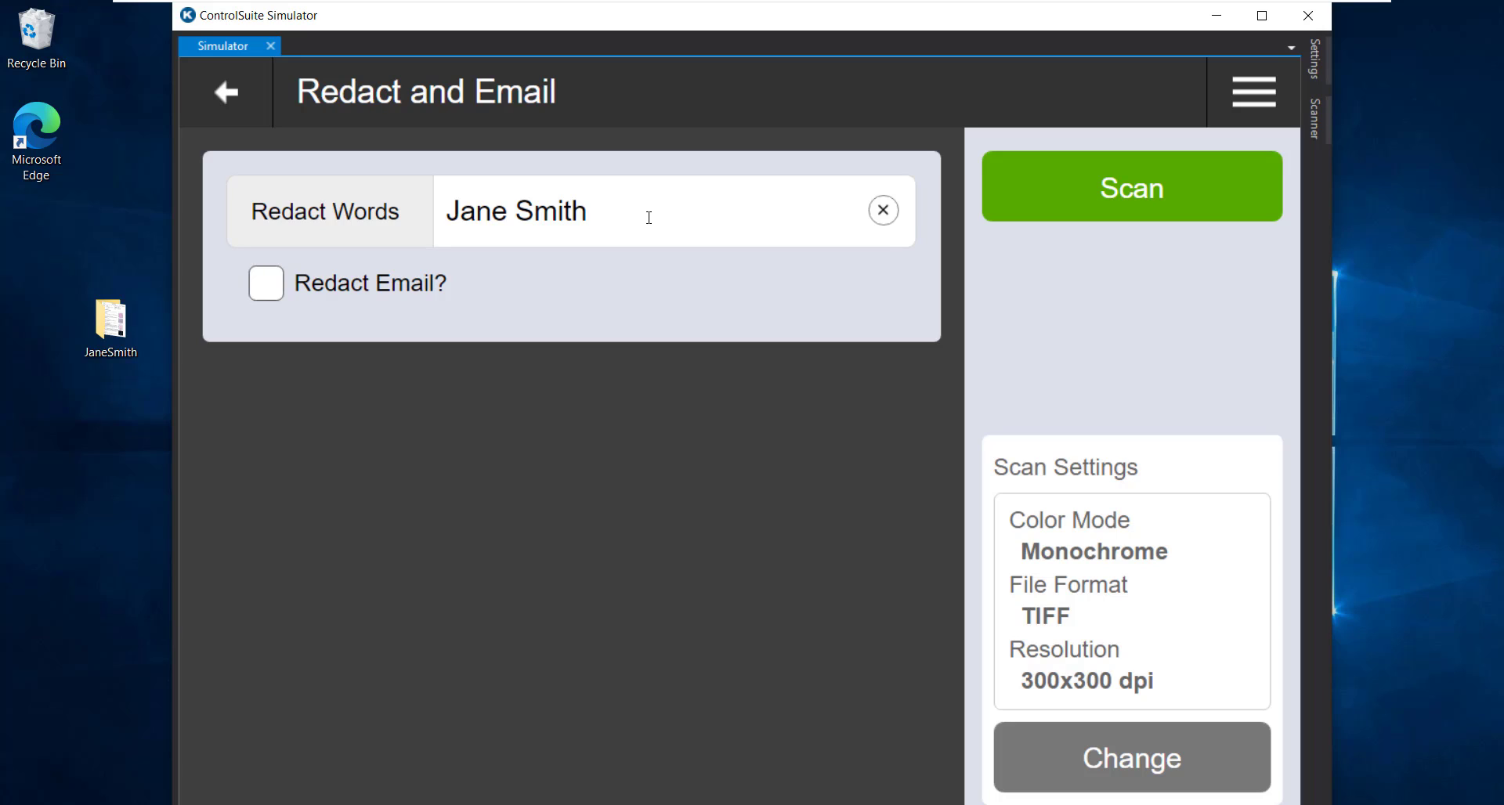
pyautogui.write(';')
pyautogui.press('BackSpace')
# - Enable email redaction and scan the document, and minimize the simulator
pyautogui.click(268, 289)
pyautogui.click(1148, 202)
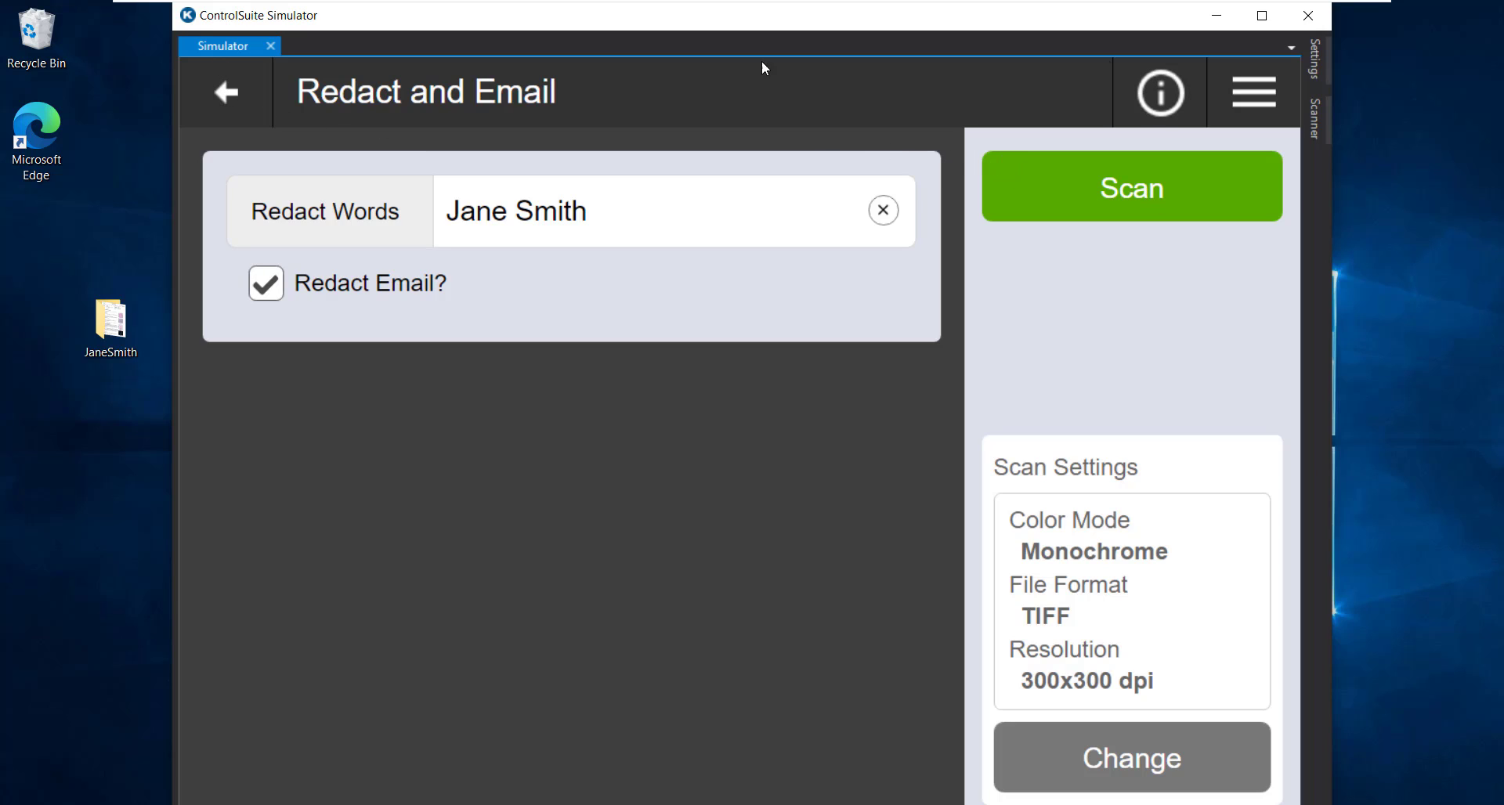
pyautogui.click(1217, 17)
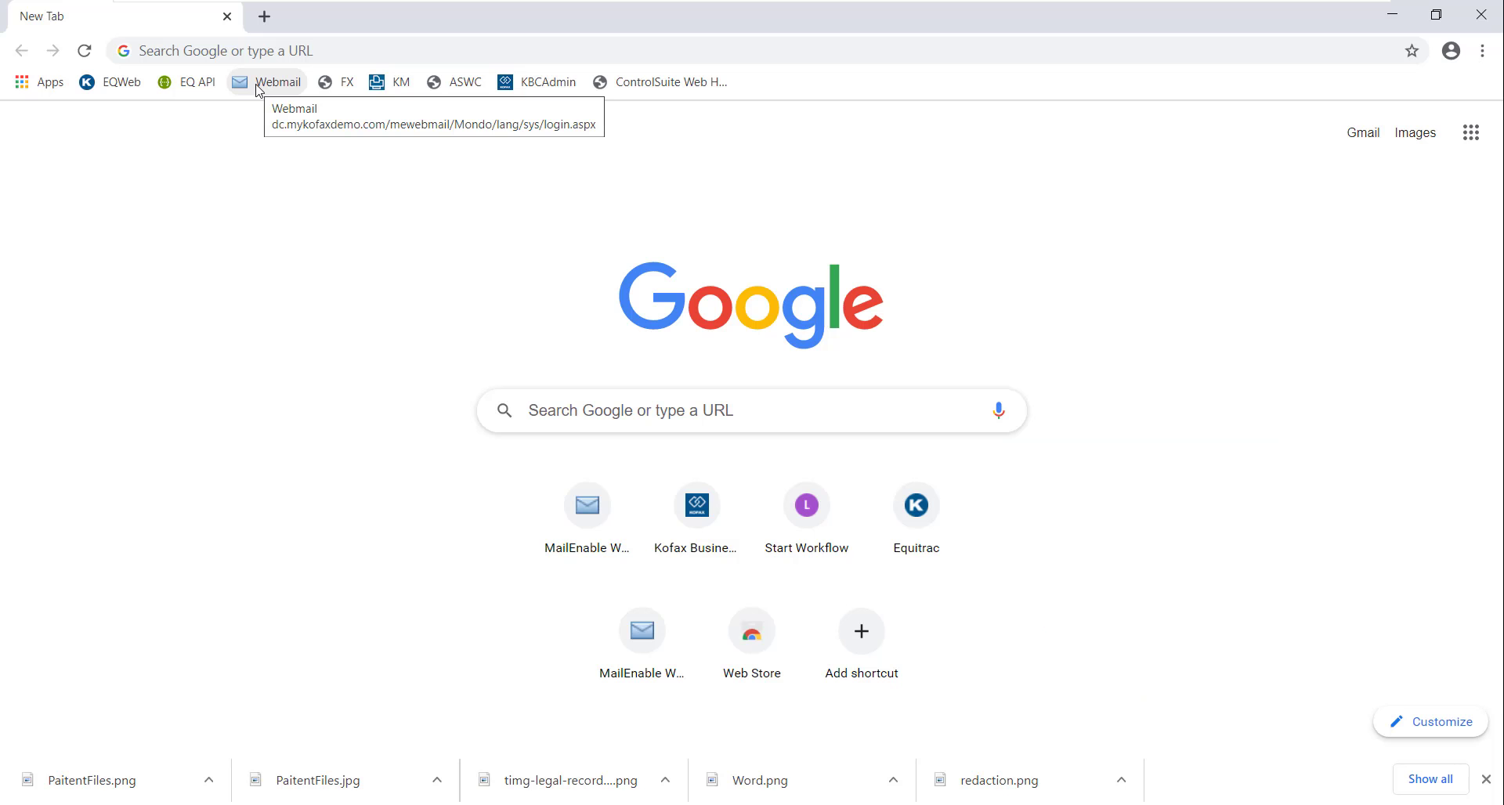
# - Open the MailEnable webmail in Chrome and sign in with the saved ControlSuite account username and password
pyautogui.click(259, 83)
pyautogui.click(804, 296)
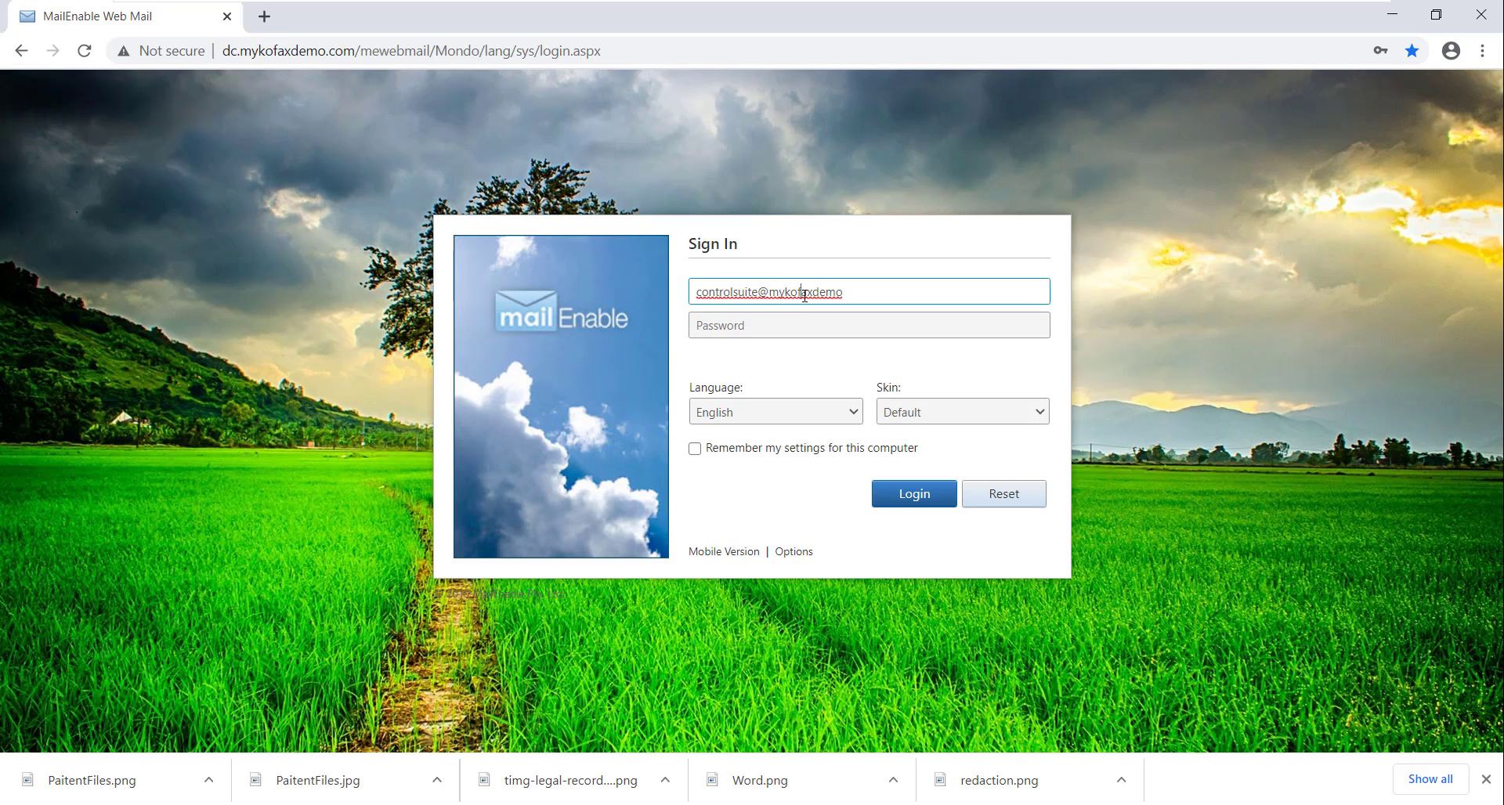
pyautogui.click(799, 325)
pyautogui.click(793, 365)
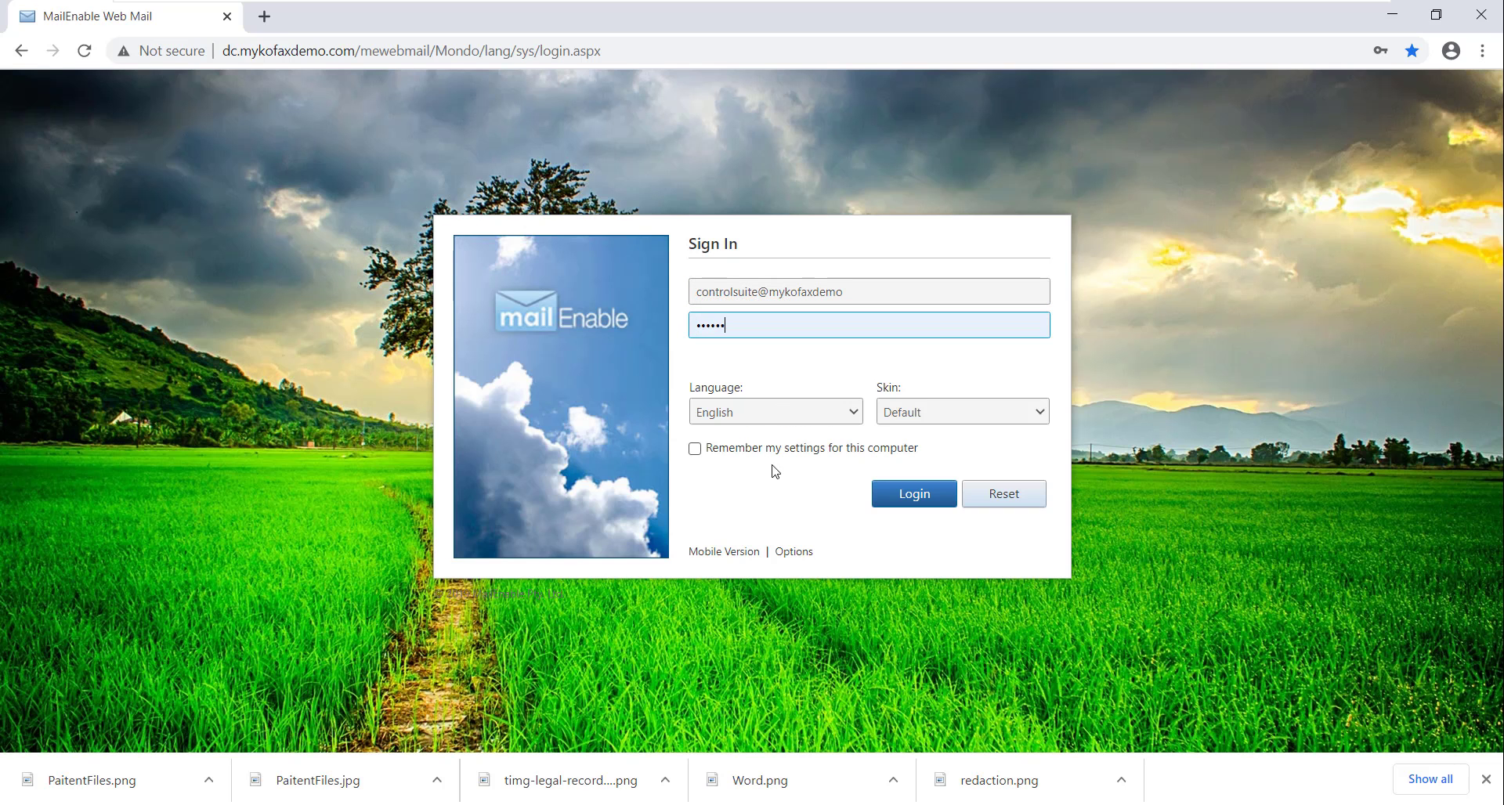
pyautogui.click(909, 500)
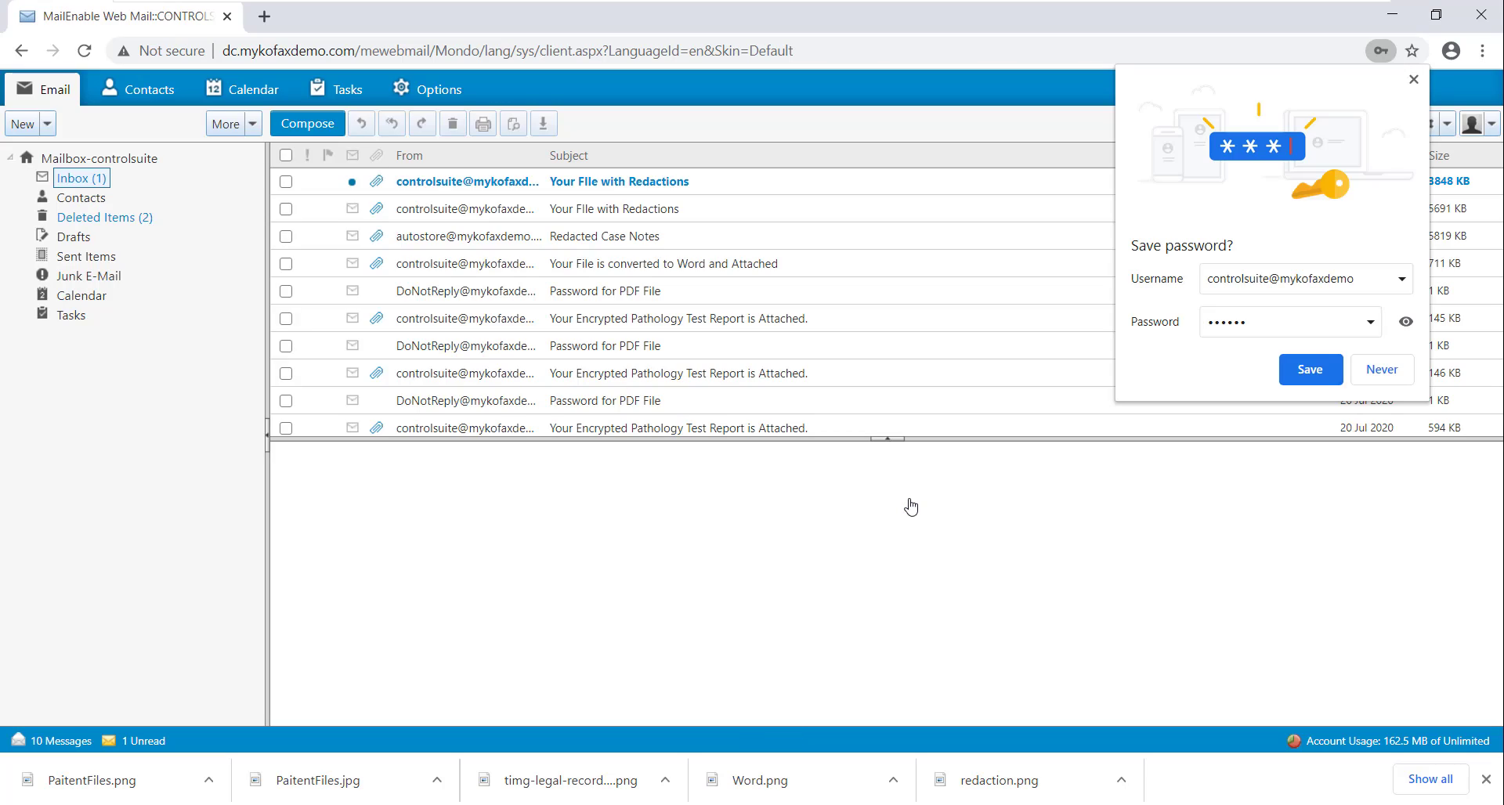
# - Open Pathology Report_redacted.pdf from the newest redactions email, examine the patient name and email redactions, and close it, declining to save the password
pyautogui.click(464, 185)
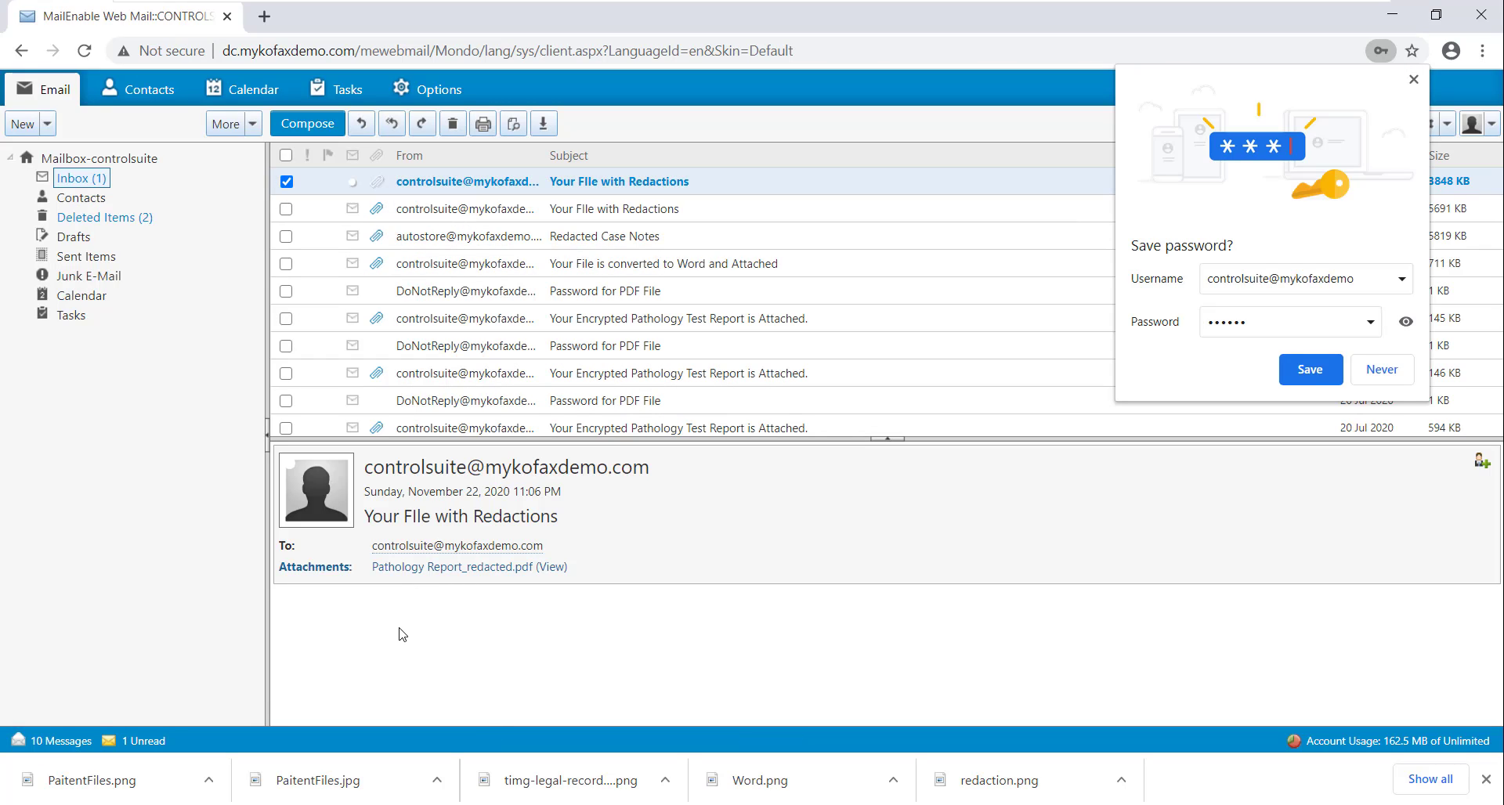
pyautogui.click(480, 572)
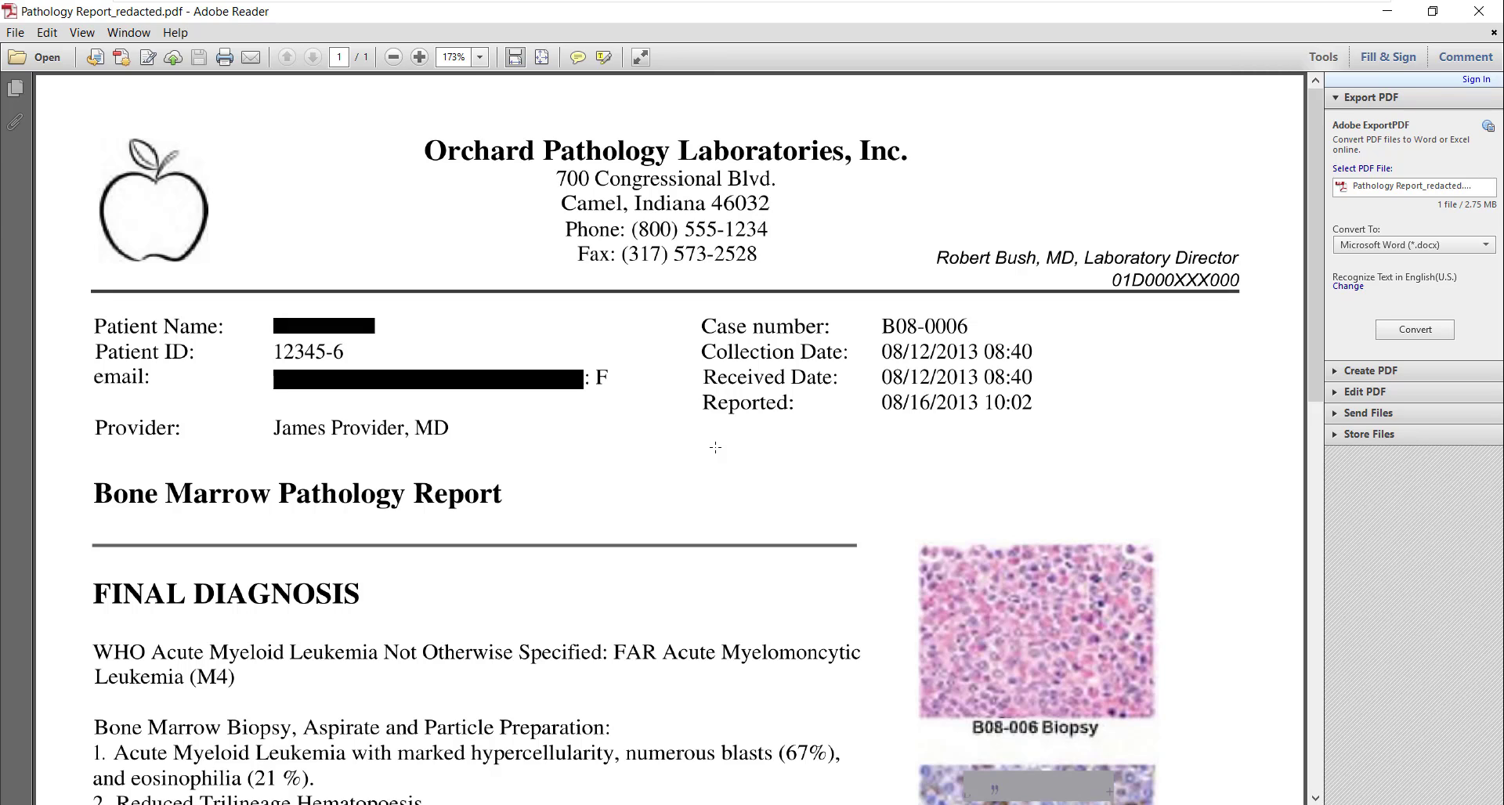
pyautogui.click(1482, 13)
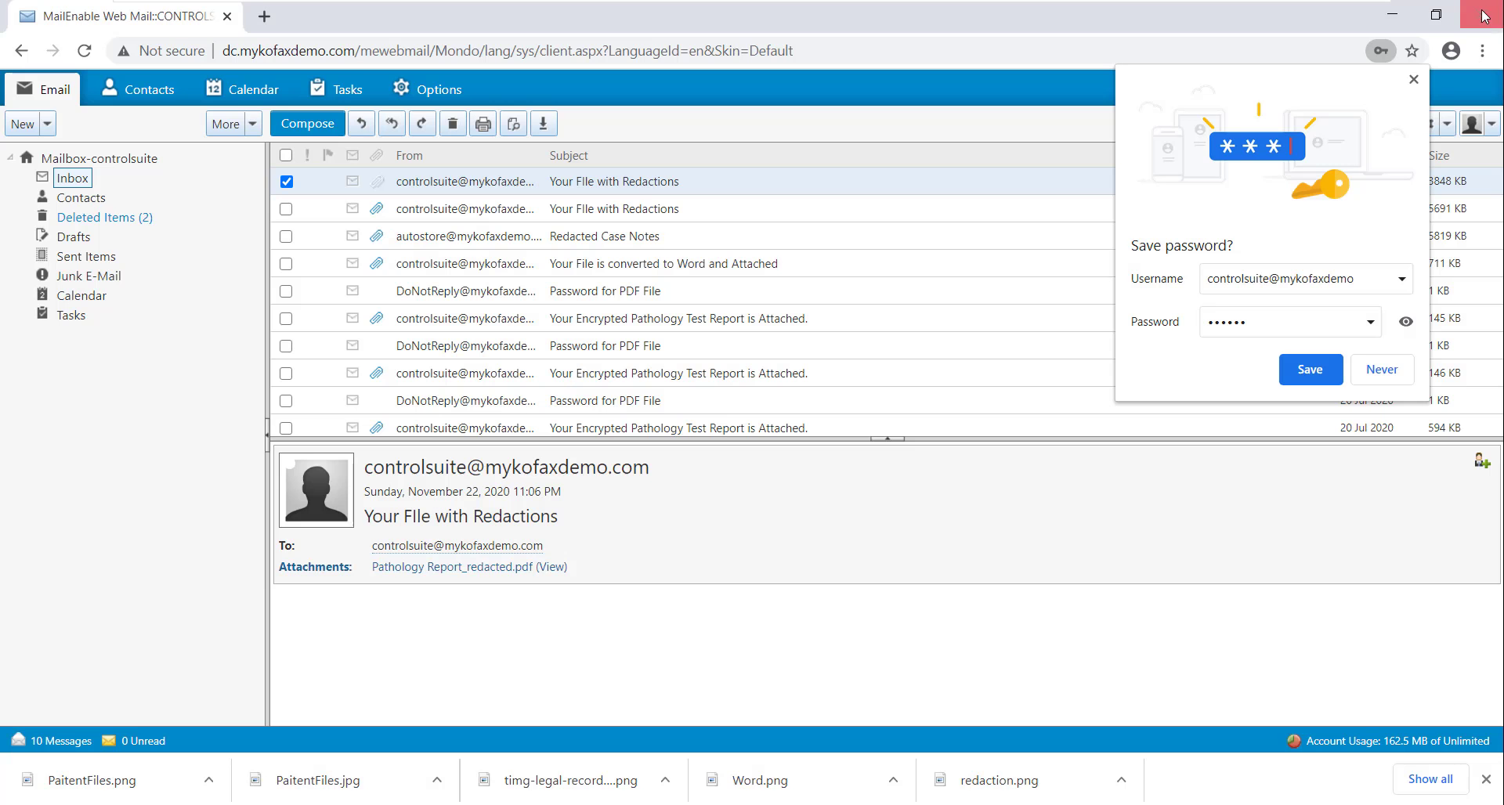
pyautogui.click(1414, 81)
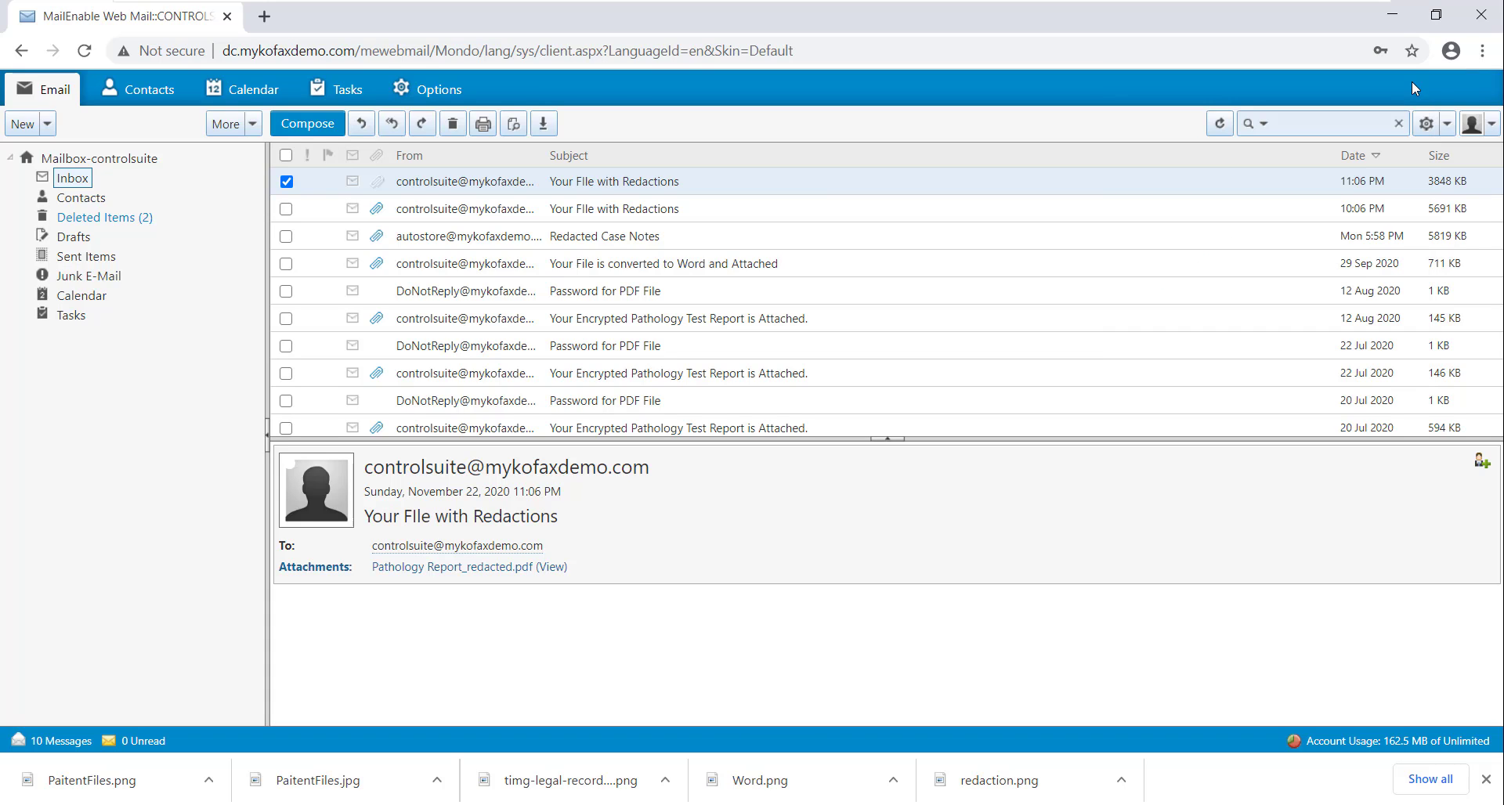
# - Minimize the webmail and show slide 6, the ControlSuite summary, in the Security-Redaction.pptx presentation
pyautogui.click(1393, 26)
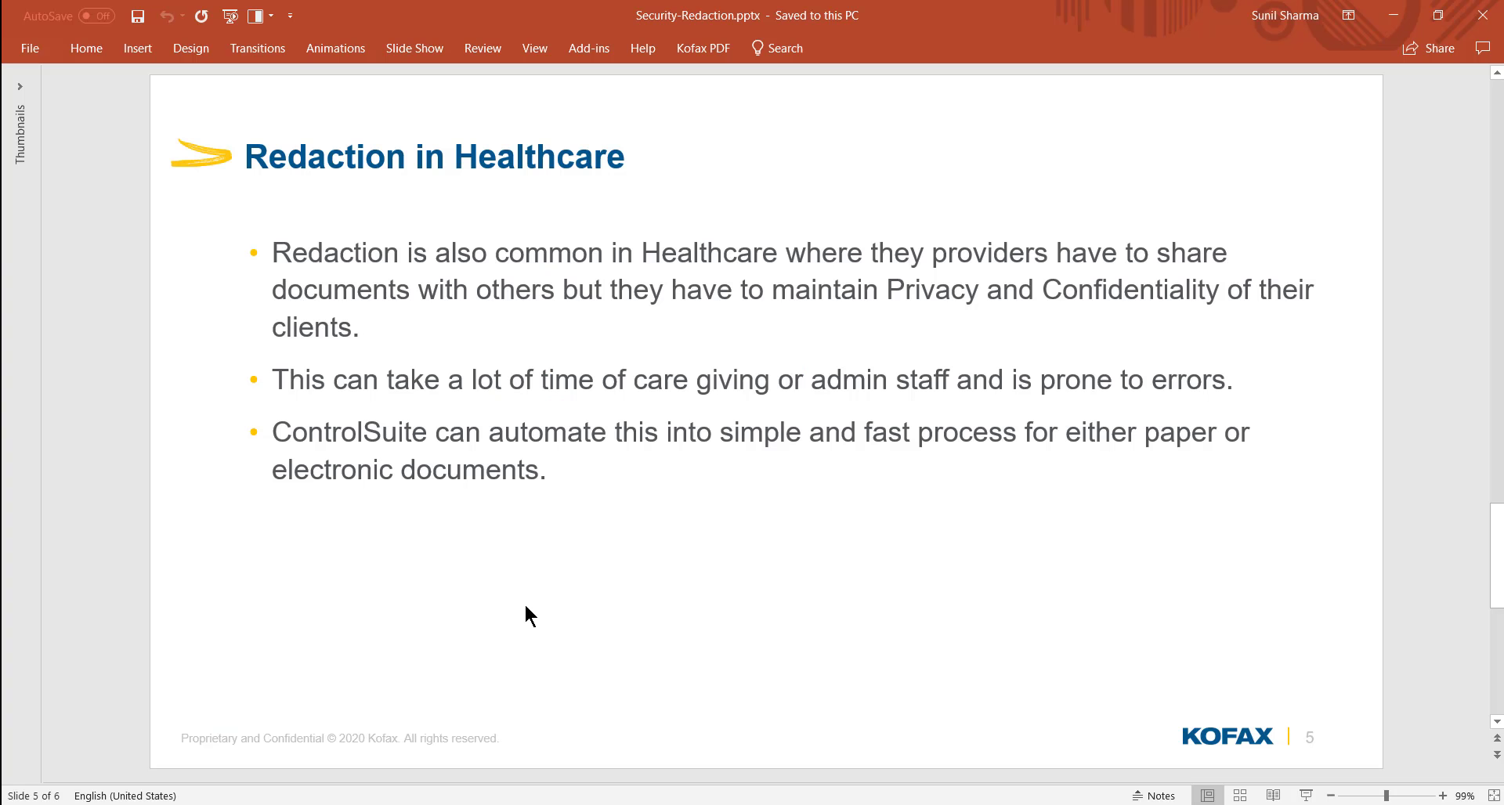
pyautogui.scroll(-1, 526, 616)
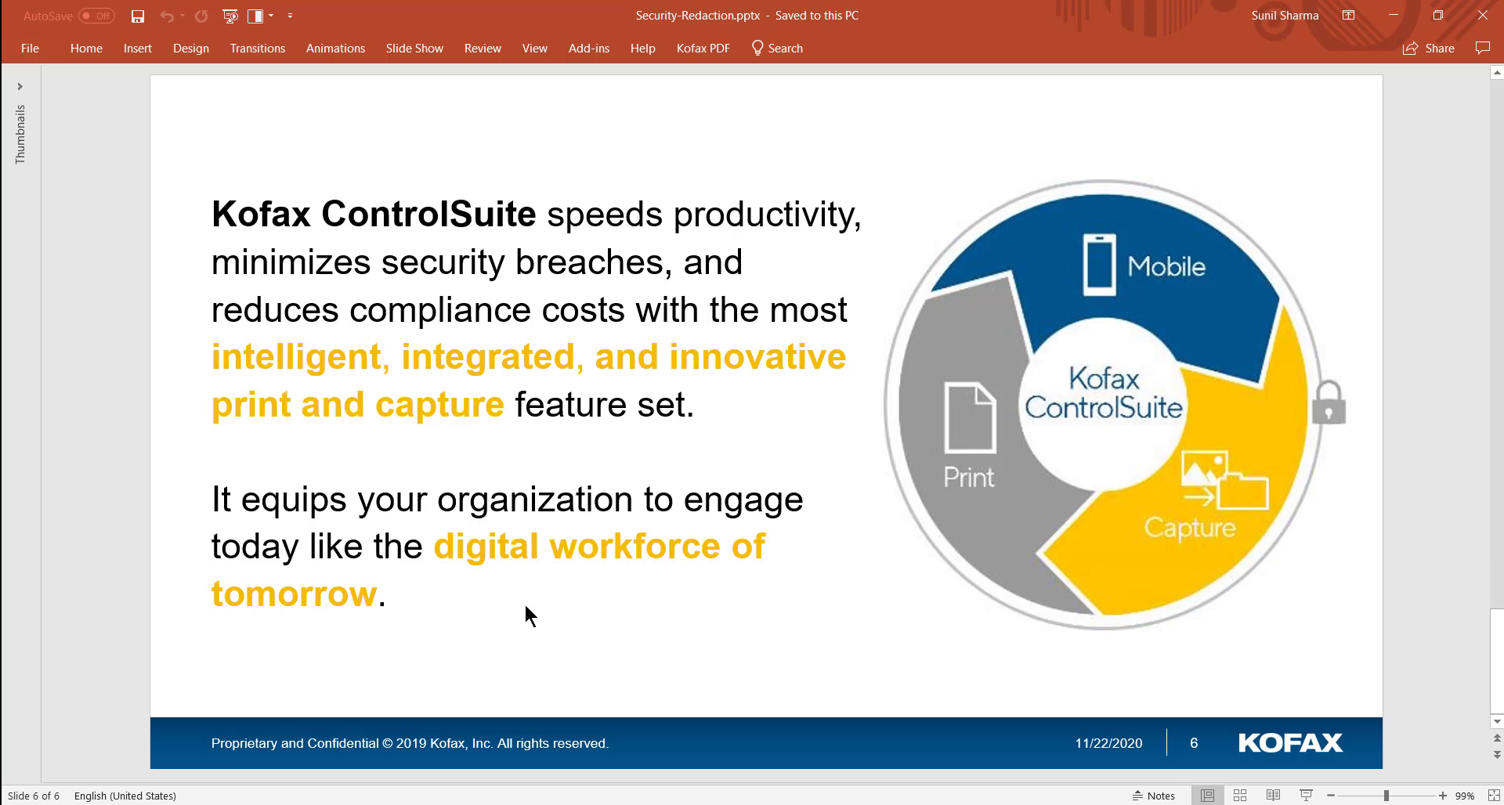